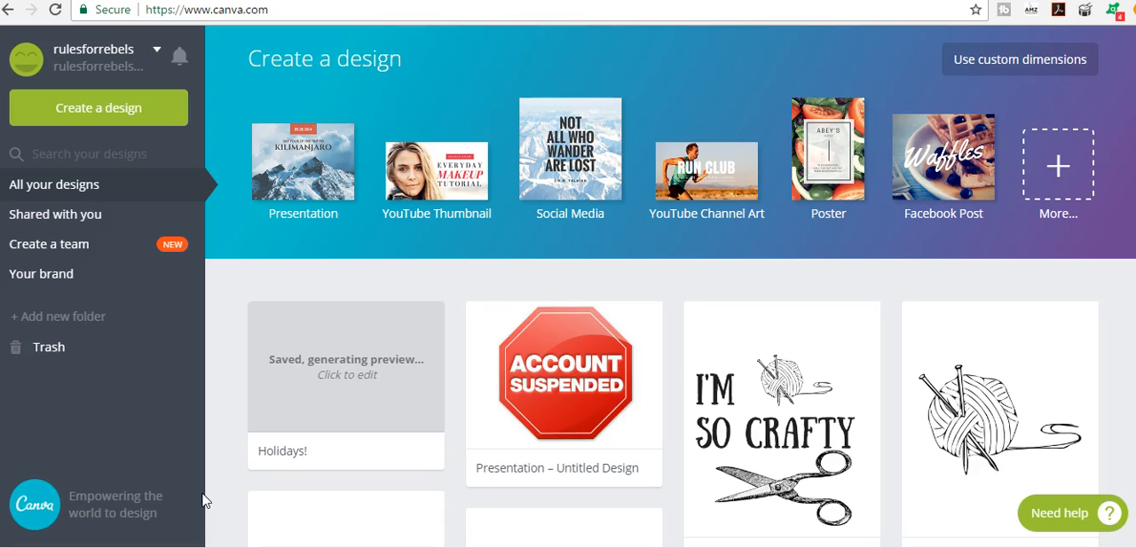
left_click(209, 479)
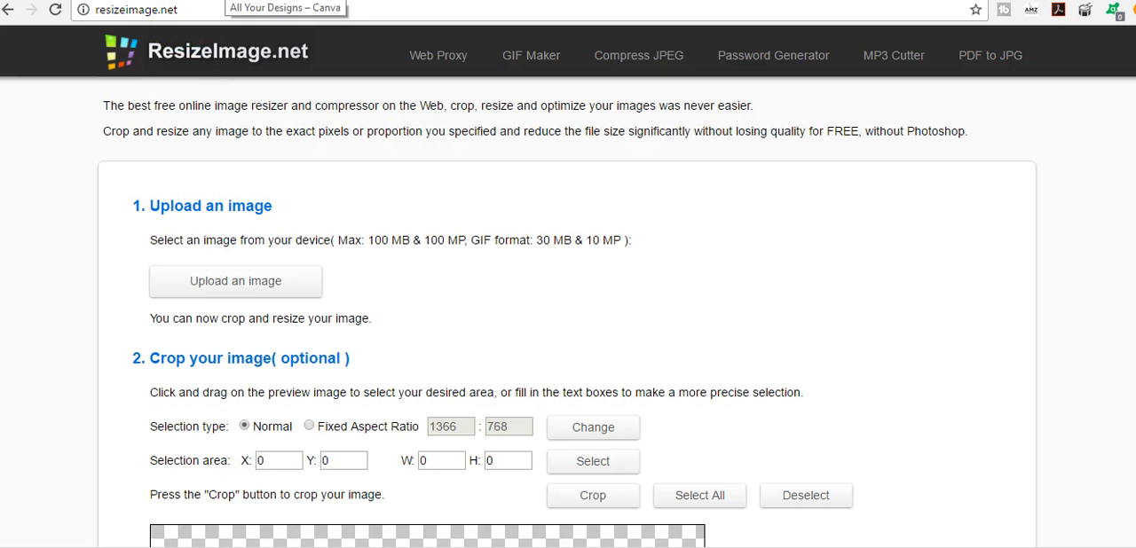
left_click(225, 1)
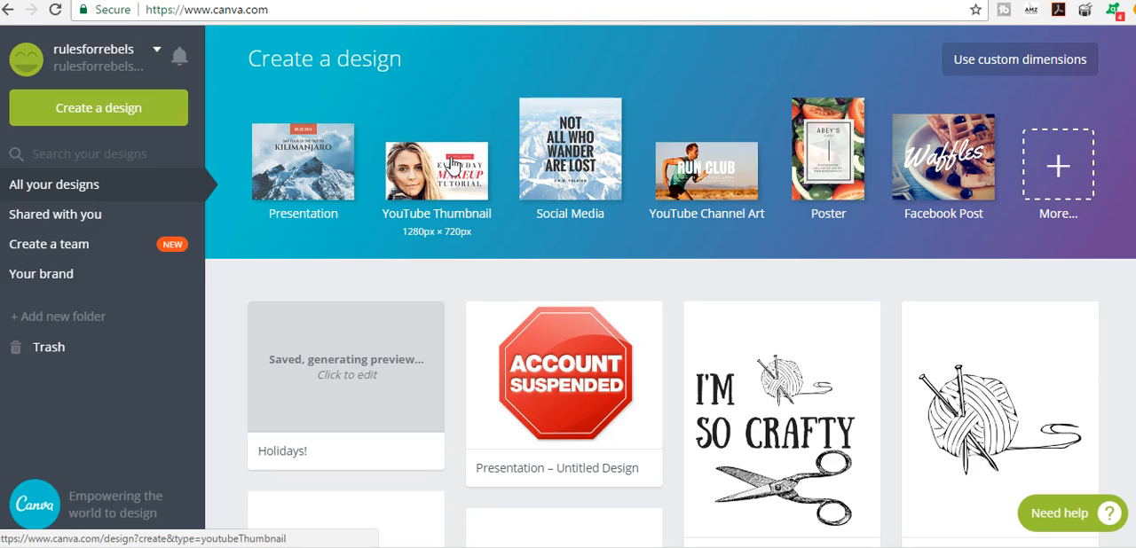
left_click(432, 187)
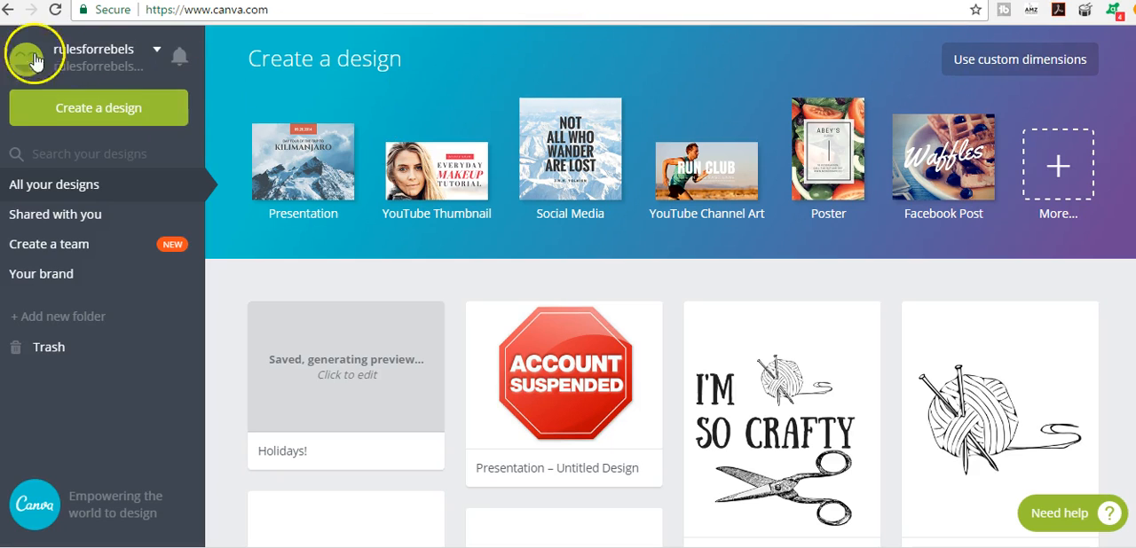
- Create a new blank design with custom dimensions of 4167 x 5000 px
left_click(1001, 69)
left_click(525, 160)
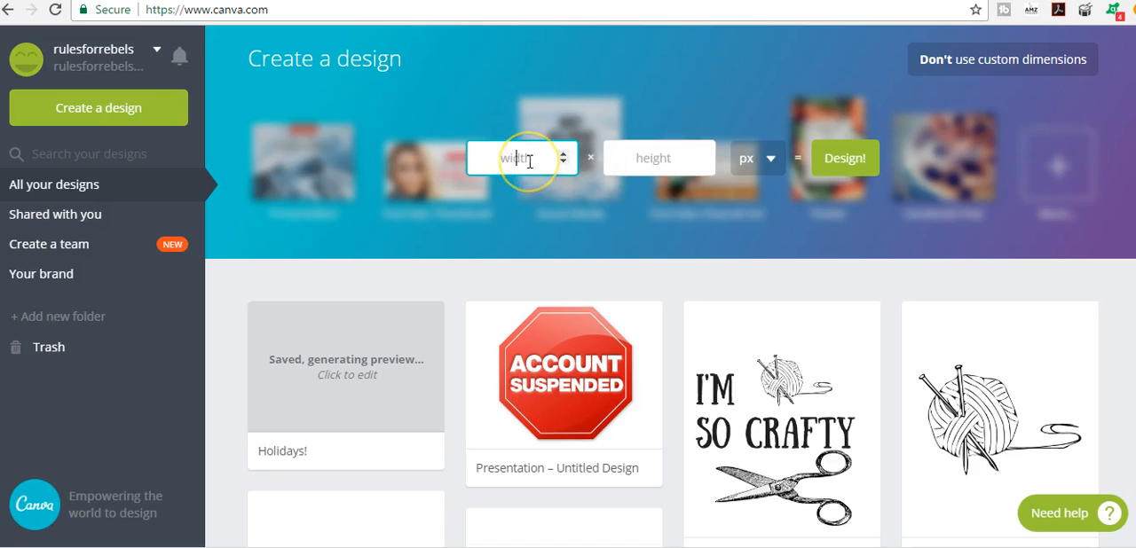
key("Tab")
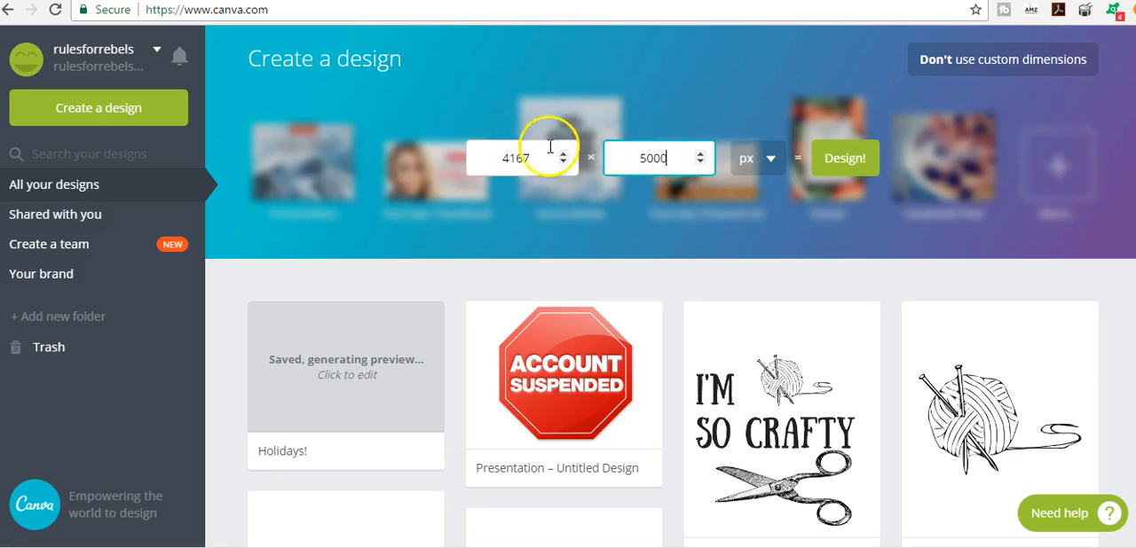
left_click(867, 163)
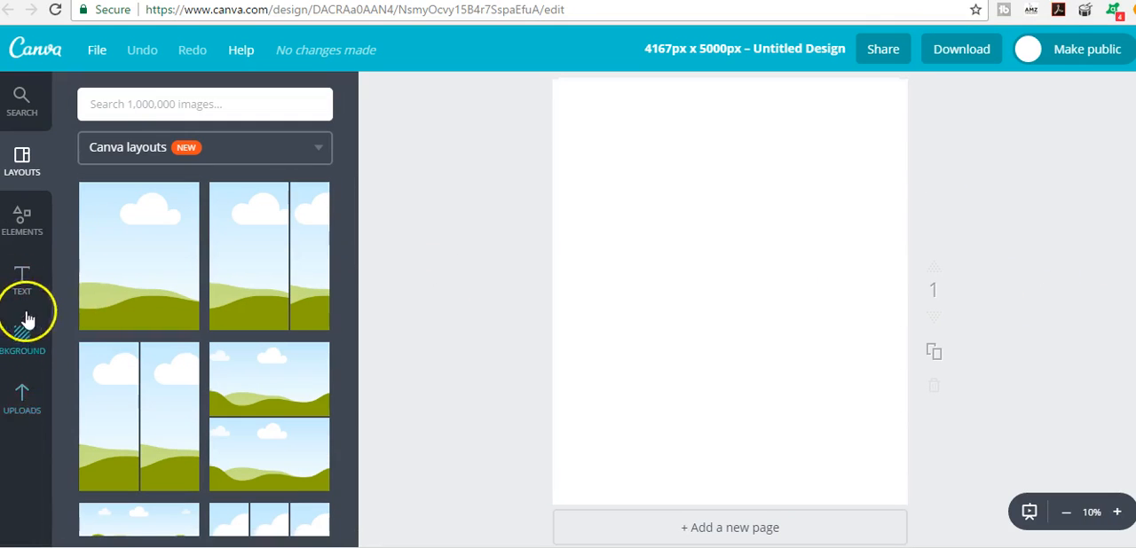
left_click(24, 401)
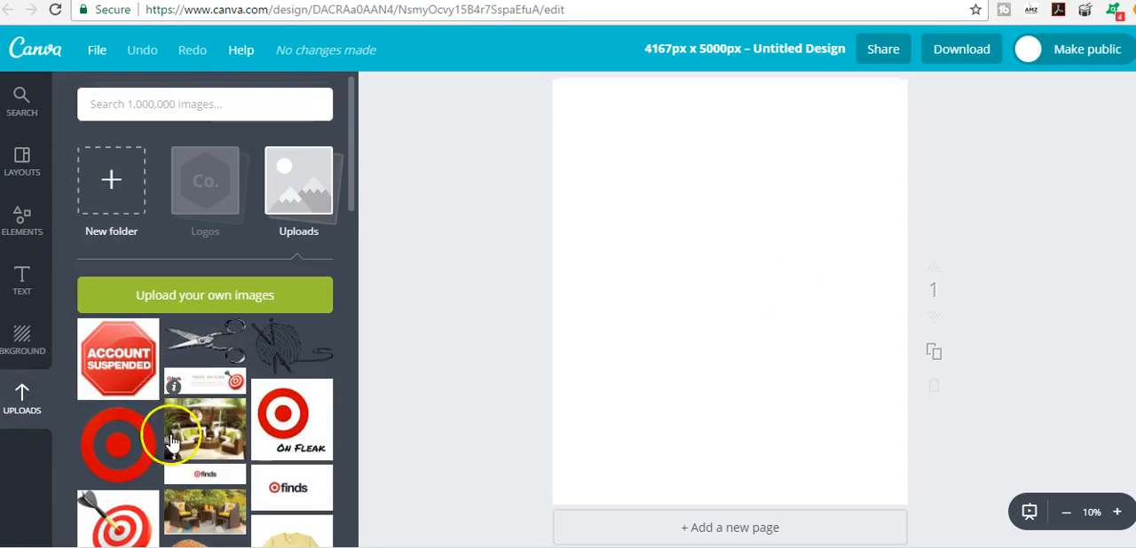
left_click(27, 337)
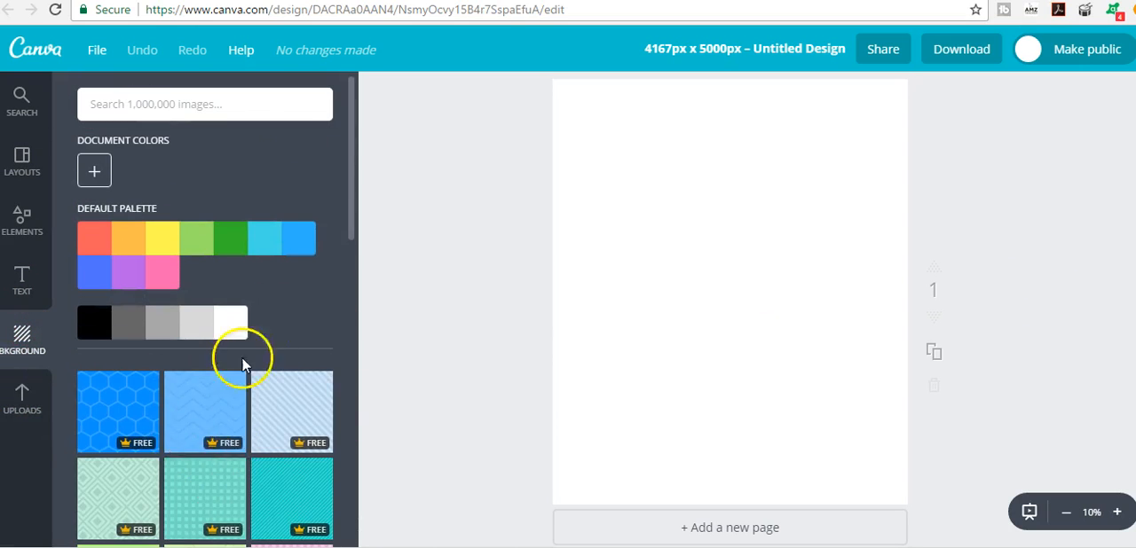
- Add the framed Kinetic Cycle Co. text template to the blank page
left_click(26, 282)
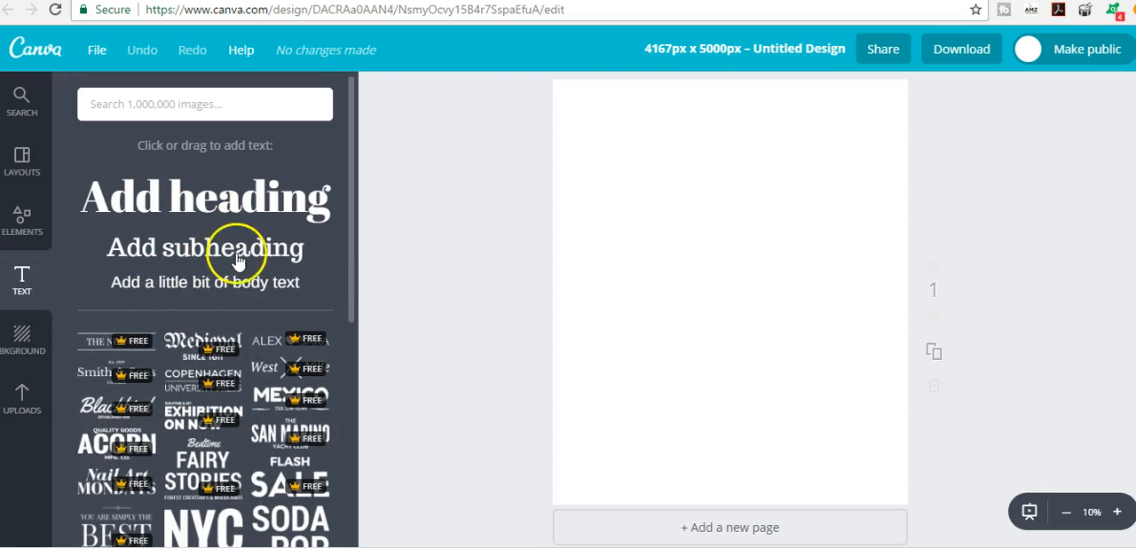
scroll(240, 266, "down", 6)
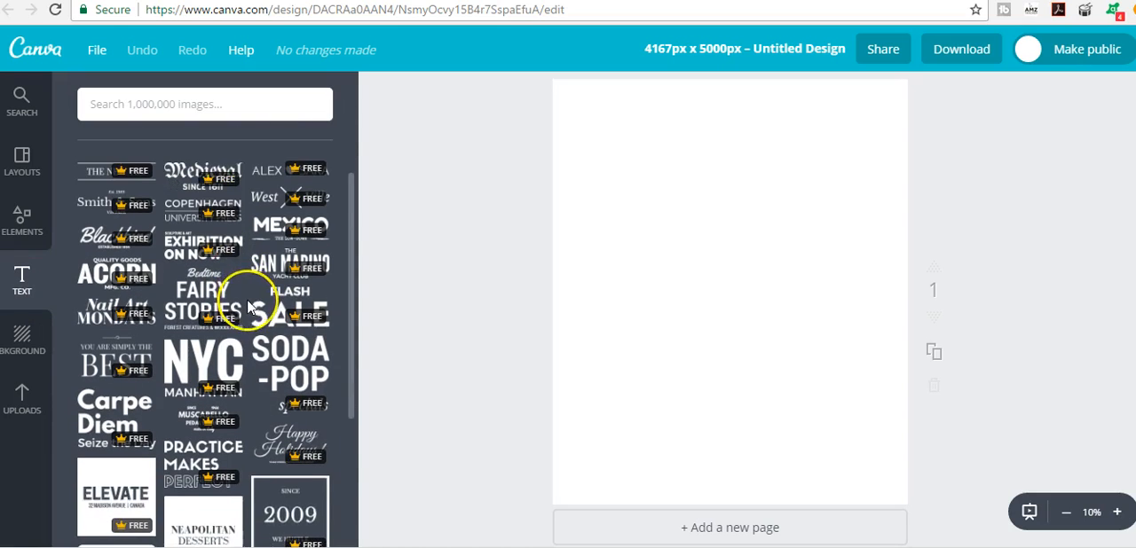
scroll(248, 307, "down", 3)
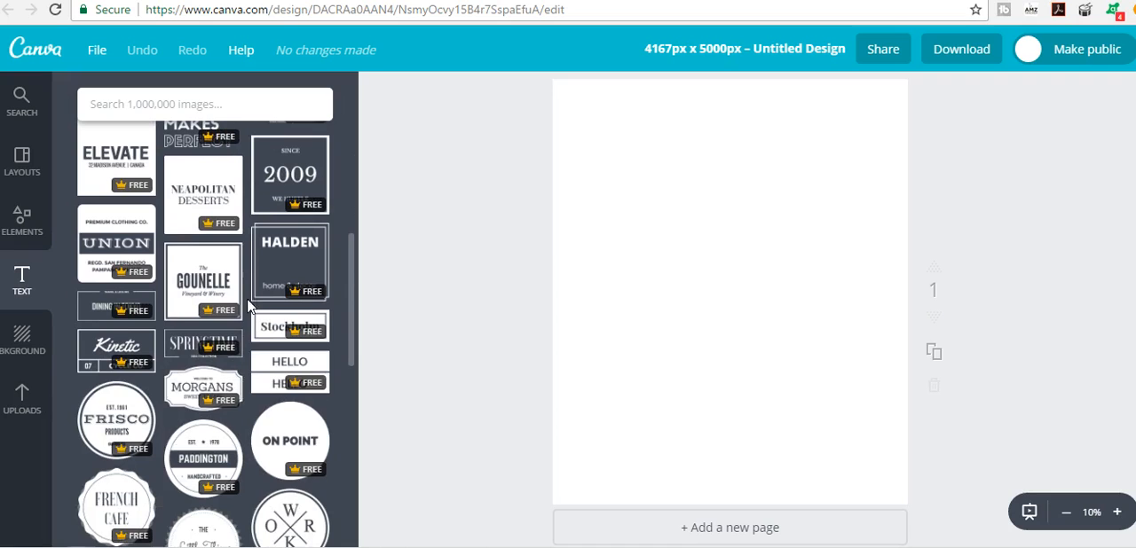
left_click(127, 346)
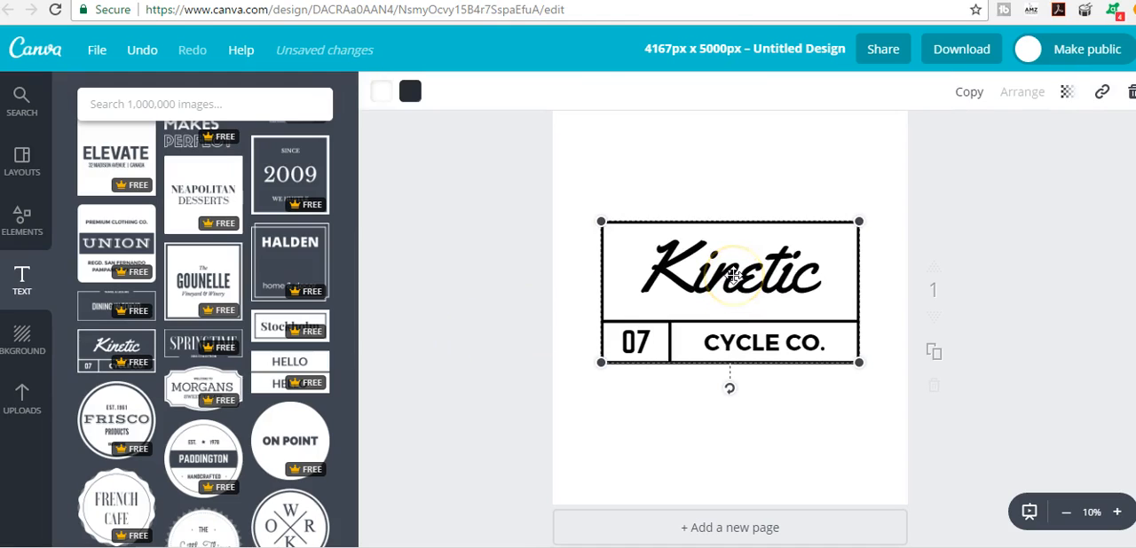
- Change the template's main text to KUSH, the company line to BUD CO. and the number to 420
left_click(733, 274)
left_click(734, 271)
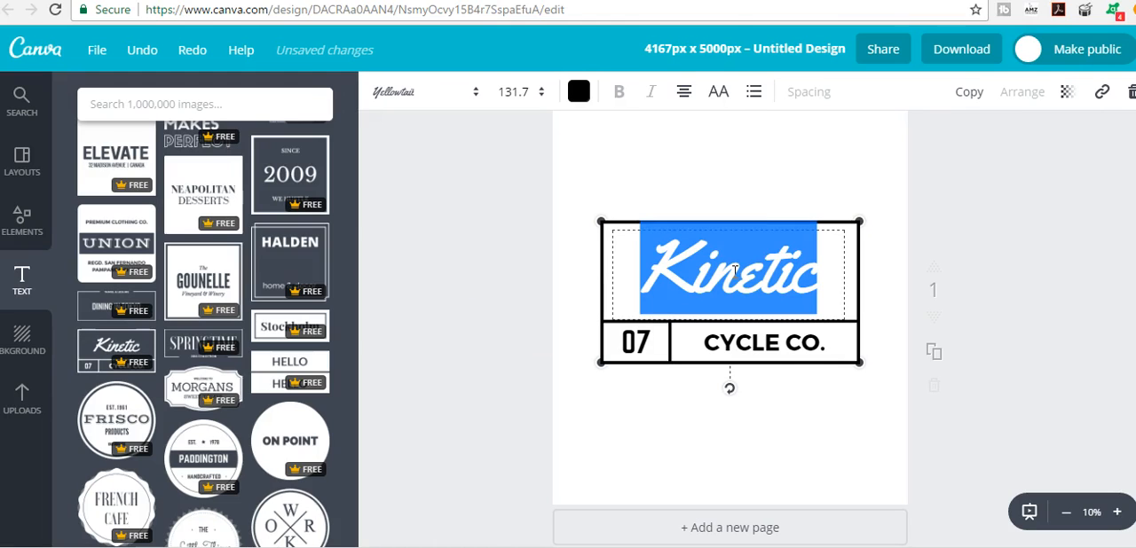
type("KUSH")
left_click(754, 337)
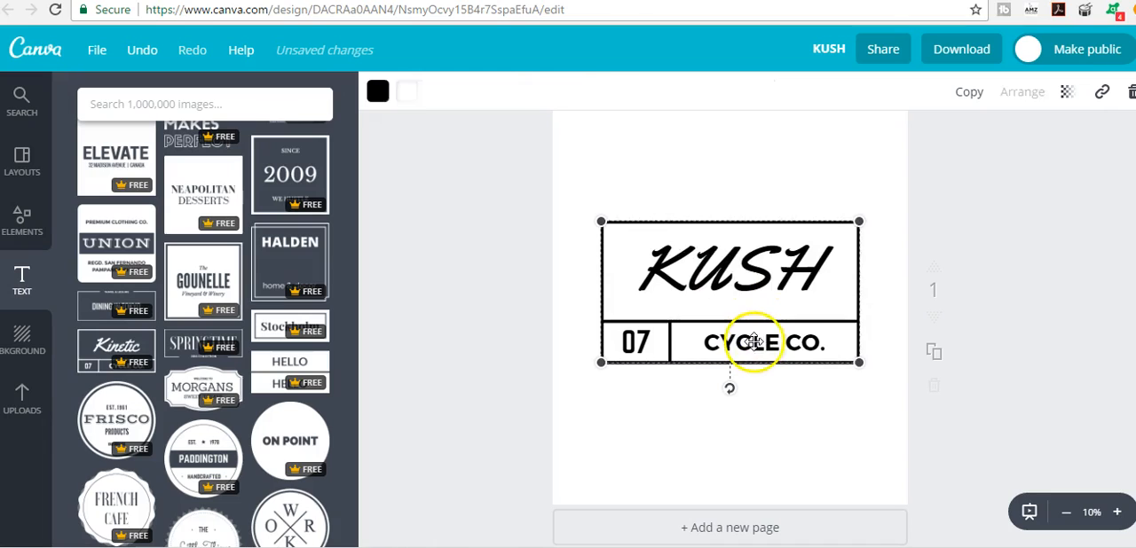
left_click(754, 342)
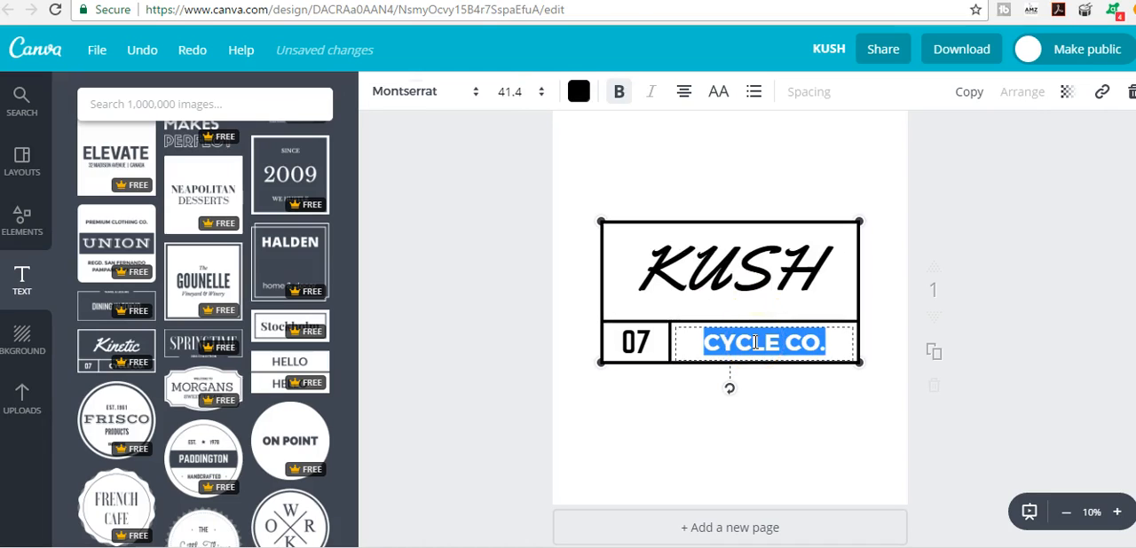
type("BUD")
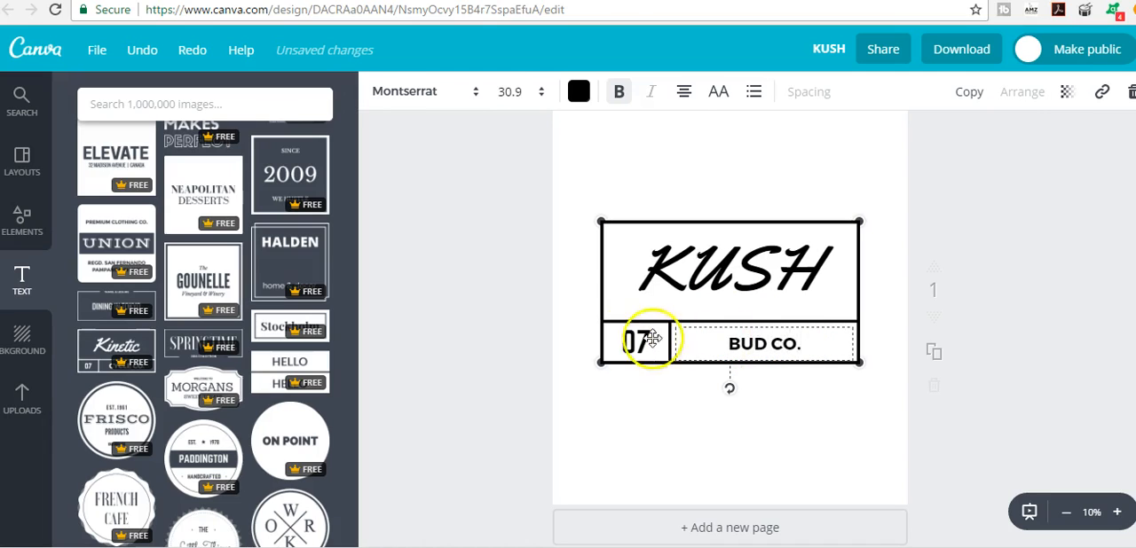
left_click(647, 344)
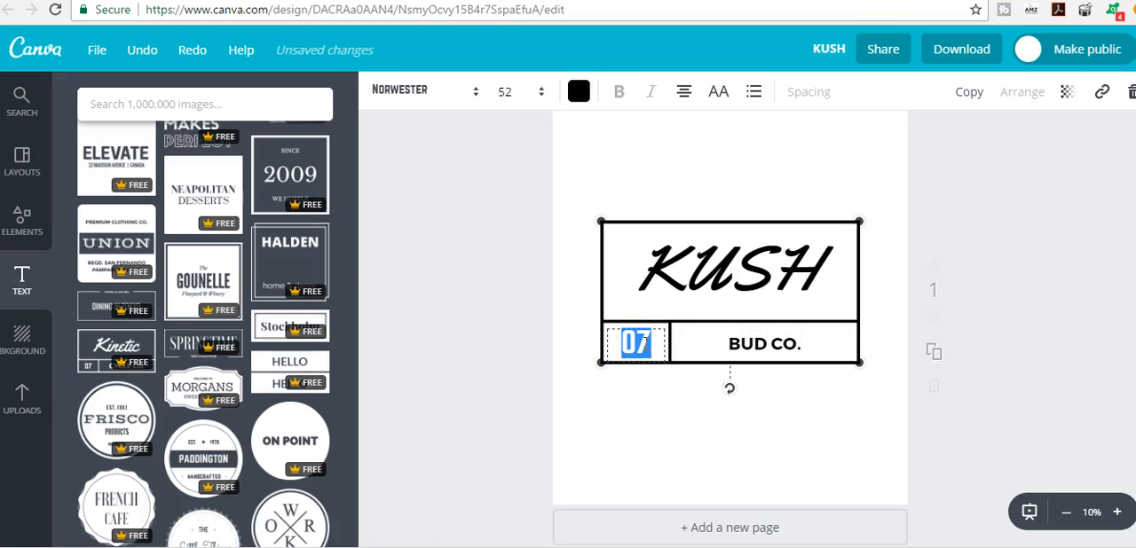
left_click(643, 206)
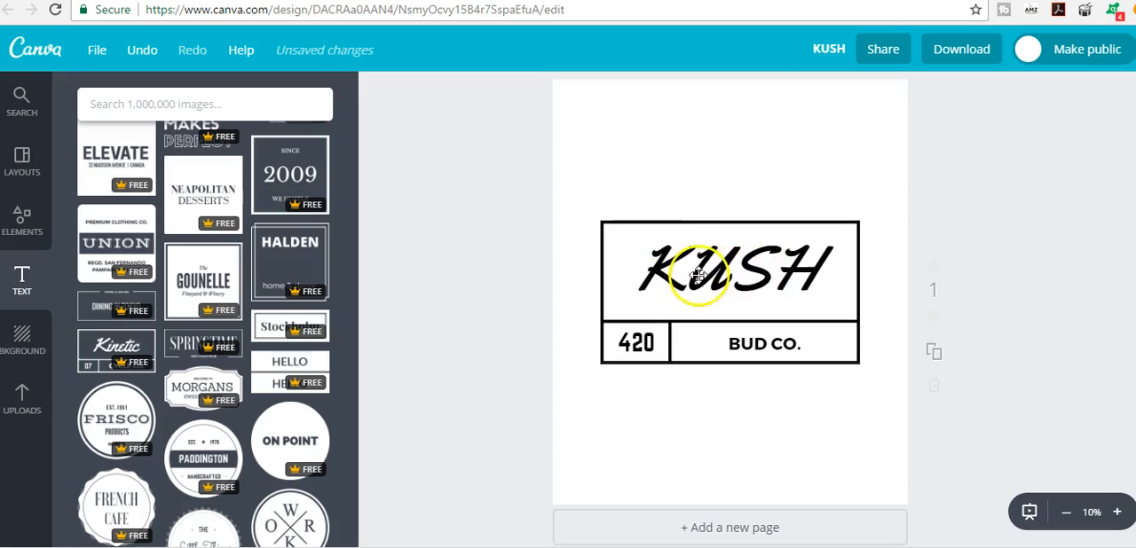
- Replace the KUSH template on the page with the round ON POINT template and change its text to ON FLEAK
left_click_drag(684, 264, 359, 280)
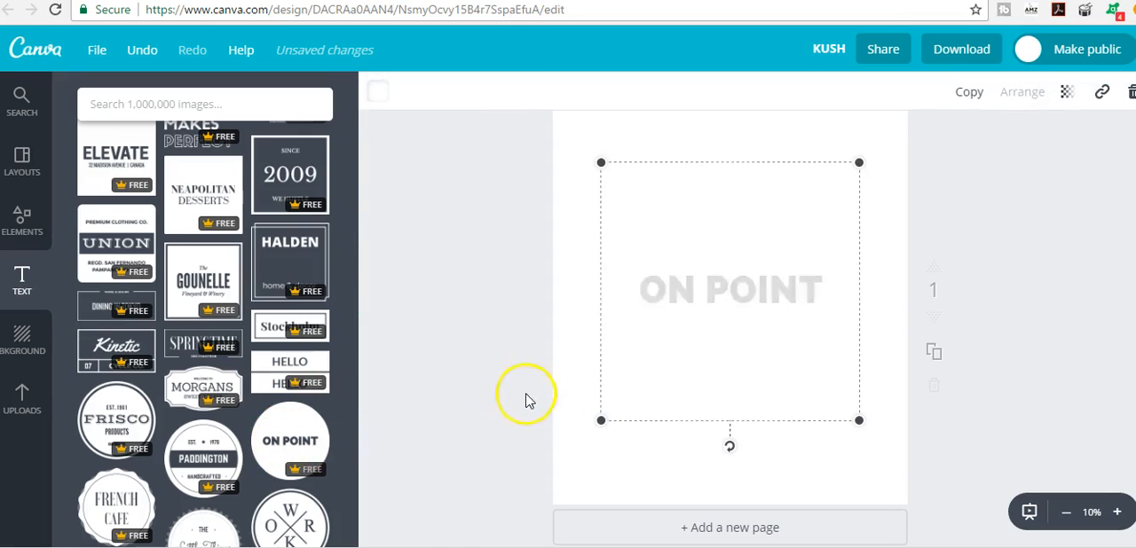
double_click(727, 290)
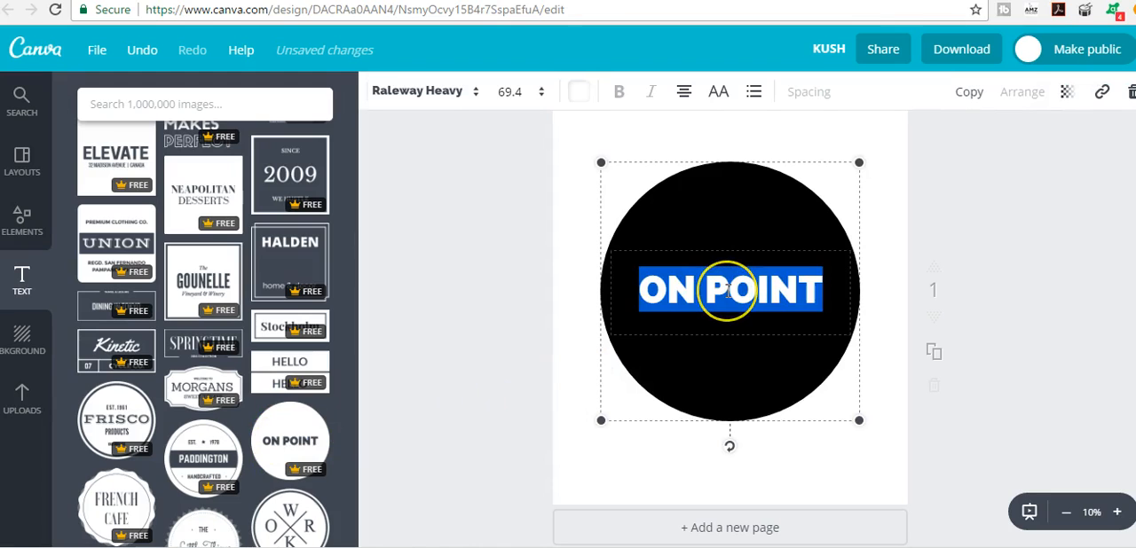
type("ON FLEAK")
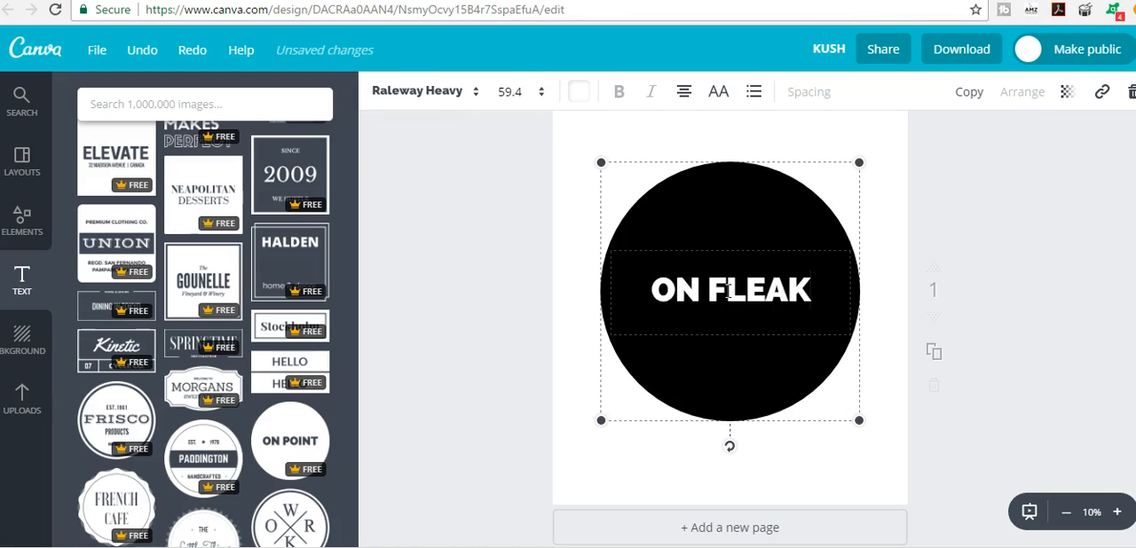
left_click(573, 253)
- Change the text inside the black circle to LONG HAIR DONT CARE
left_click(684, 274)
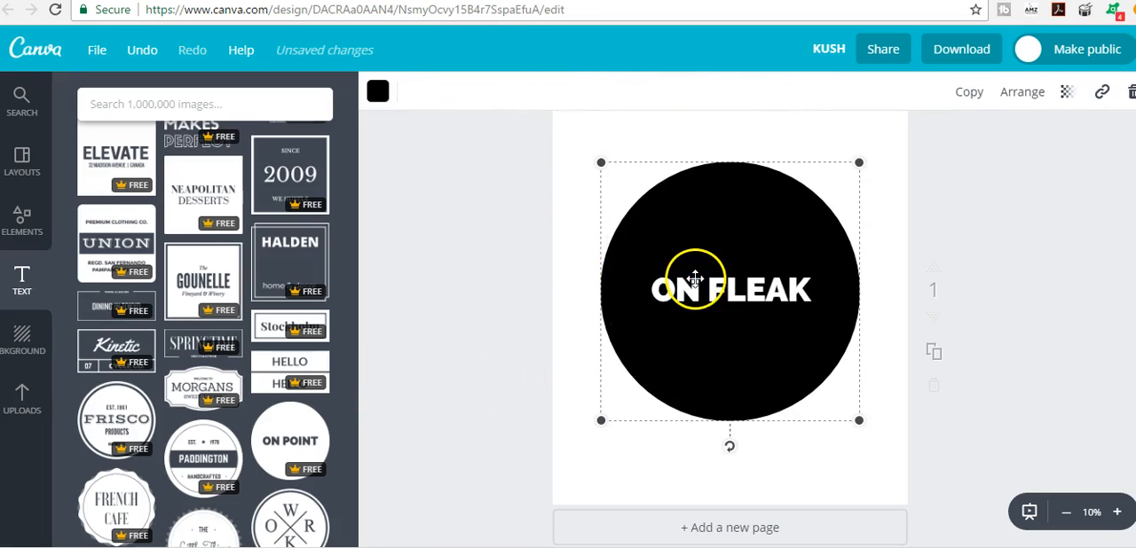
double_click(695, 295)
type("L")
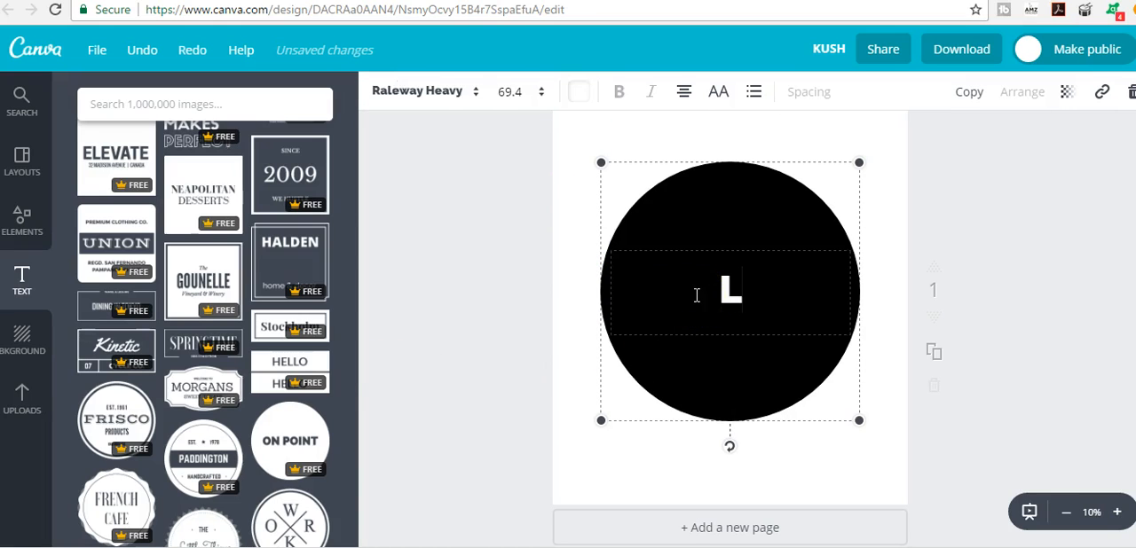
type("ONG HAIR DONT CARE")
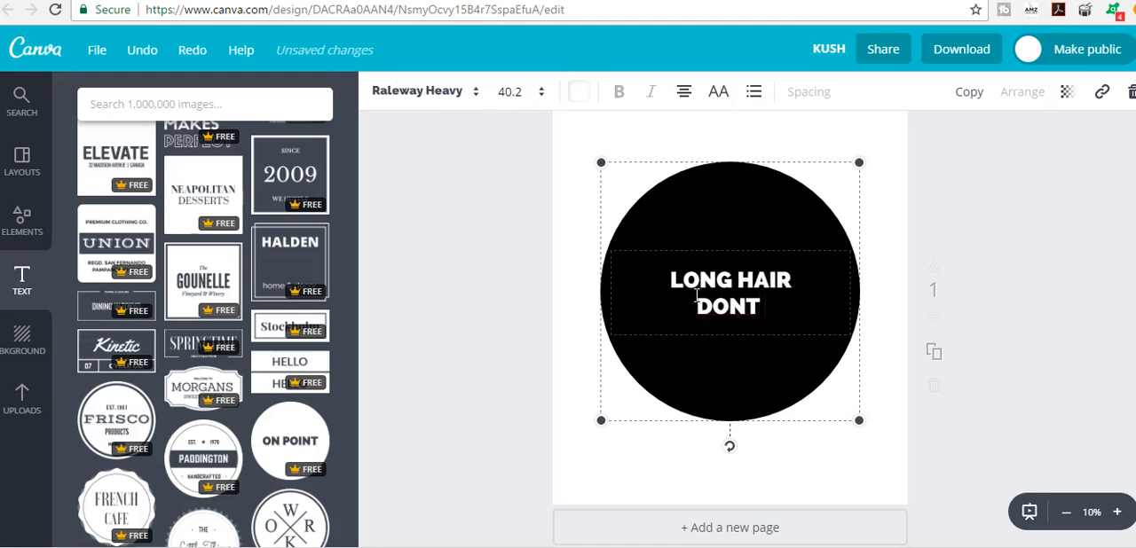
left_click(928, 259)
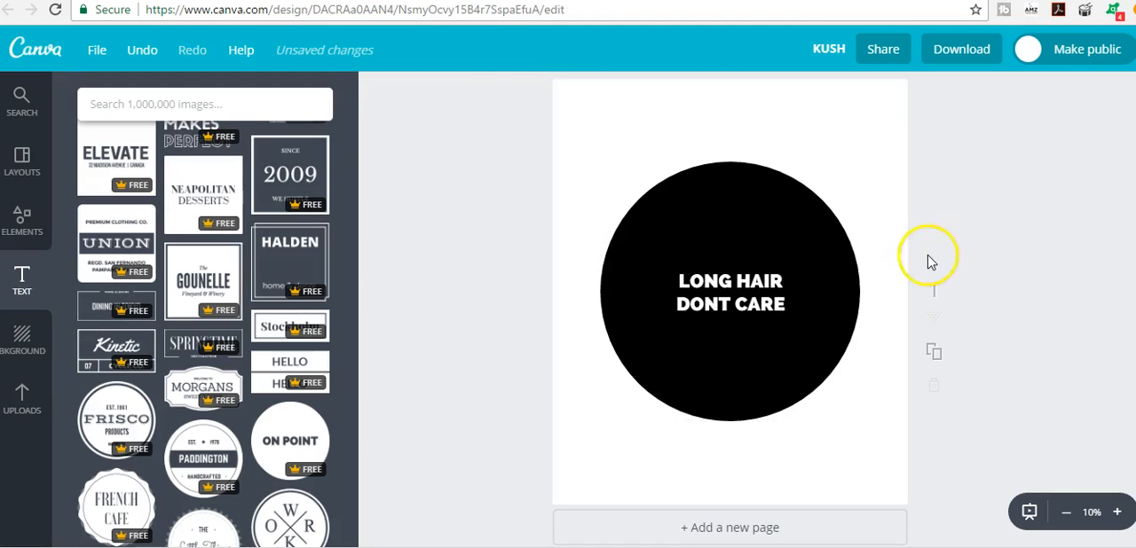
- Replace the round black badge on the page with the SODA-POP specials text template
left_click_drag(775, 244, 370, 268)
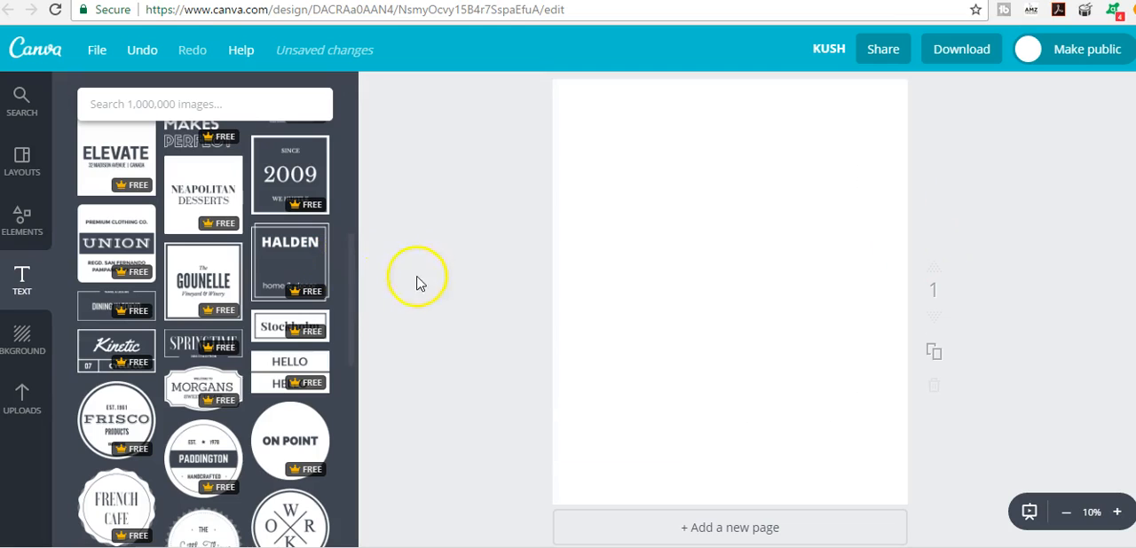
scroll(236, 346, "down", 3)
scroll(247, 391, "down", 2)
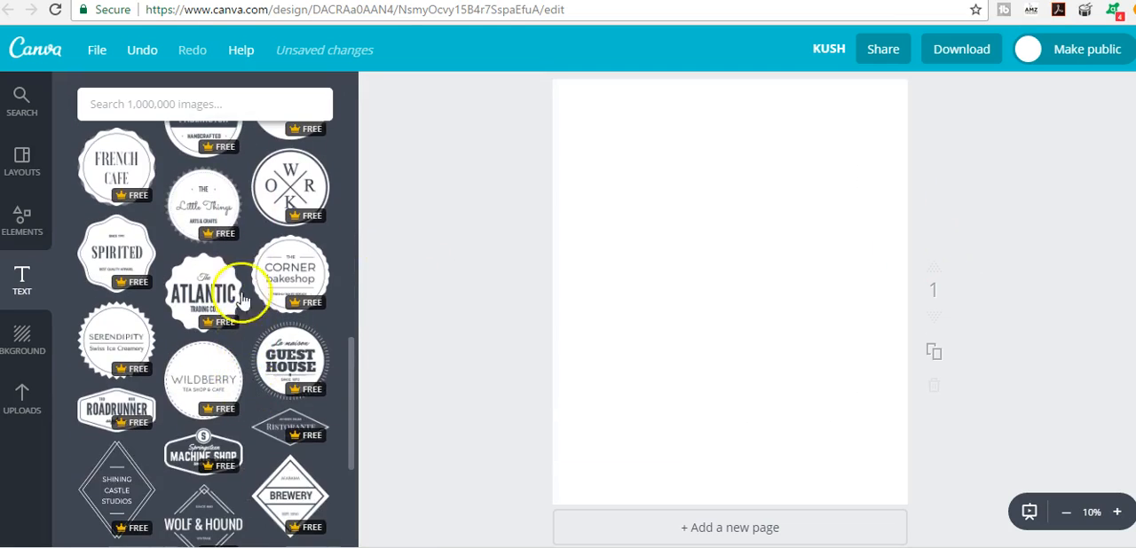
scroll(239, 346, "down", 2)
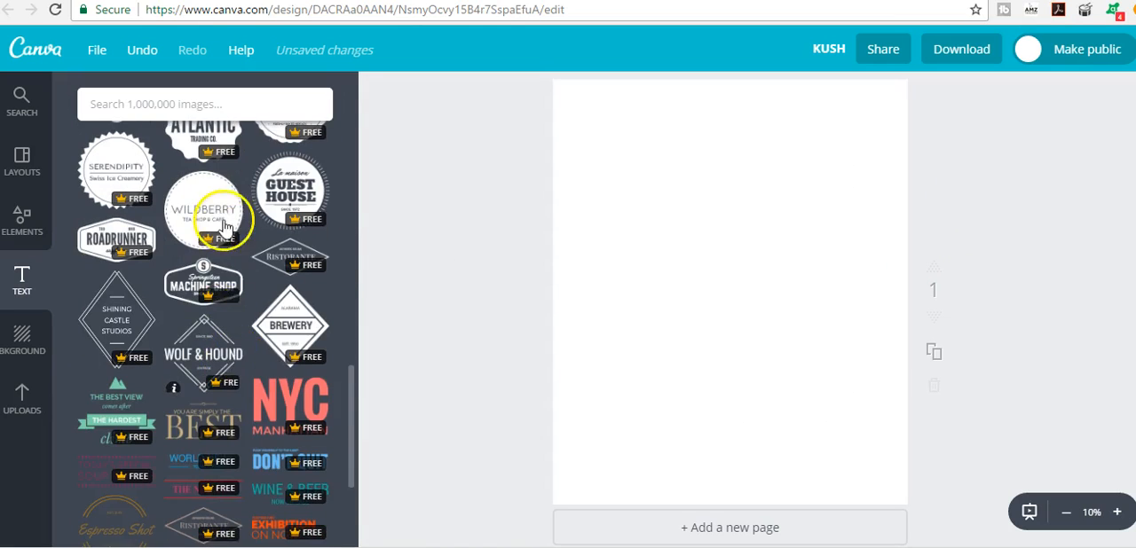
scroll(239, 328, "up", 6)
scroll(247, 337, "up", 4)
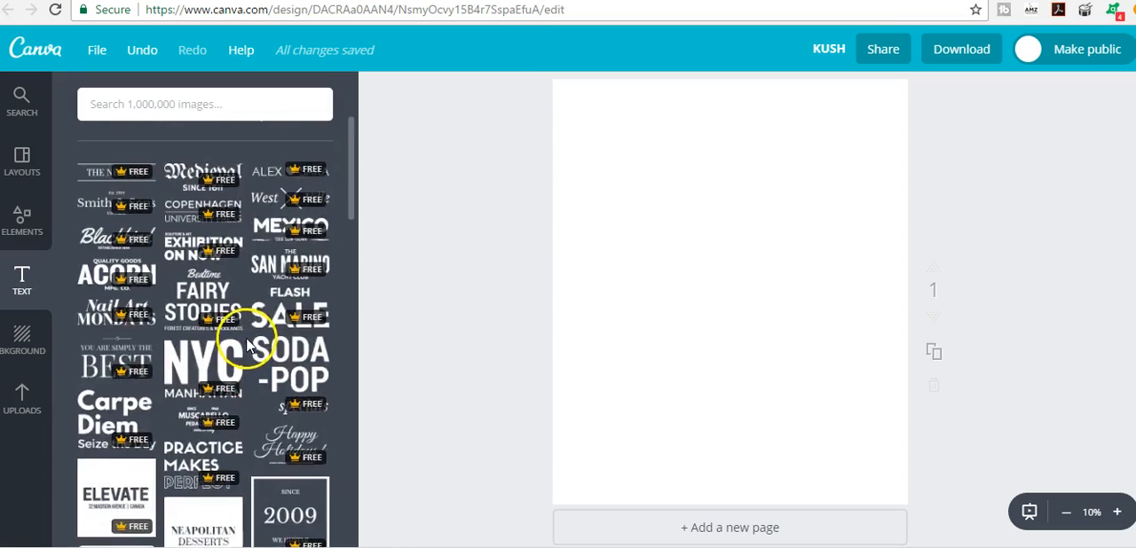
scroll(248, 301, "down", 1)
left_click(303, 443)
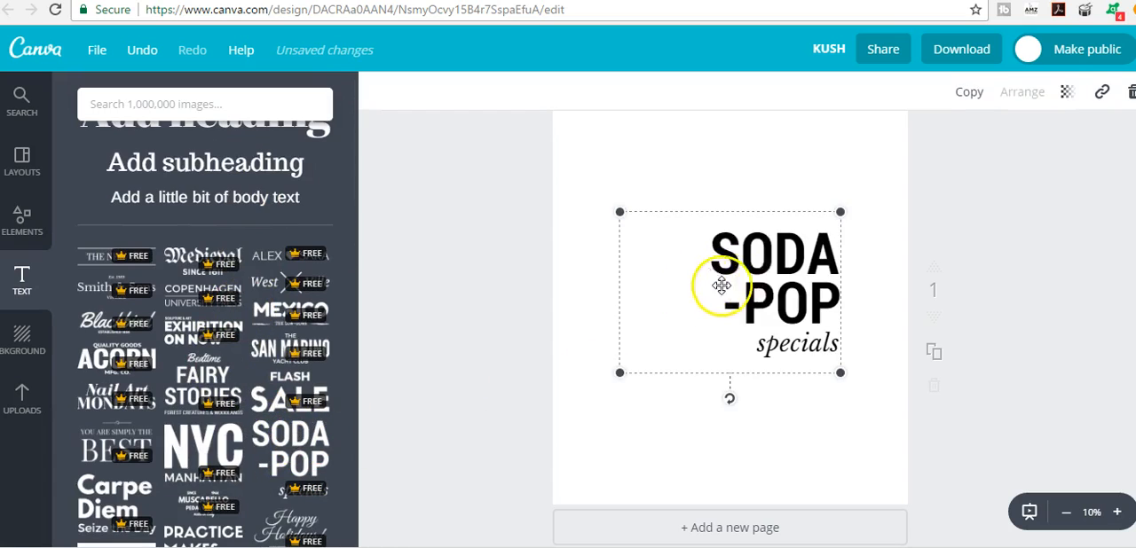
double_click(796, 257)
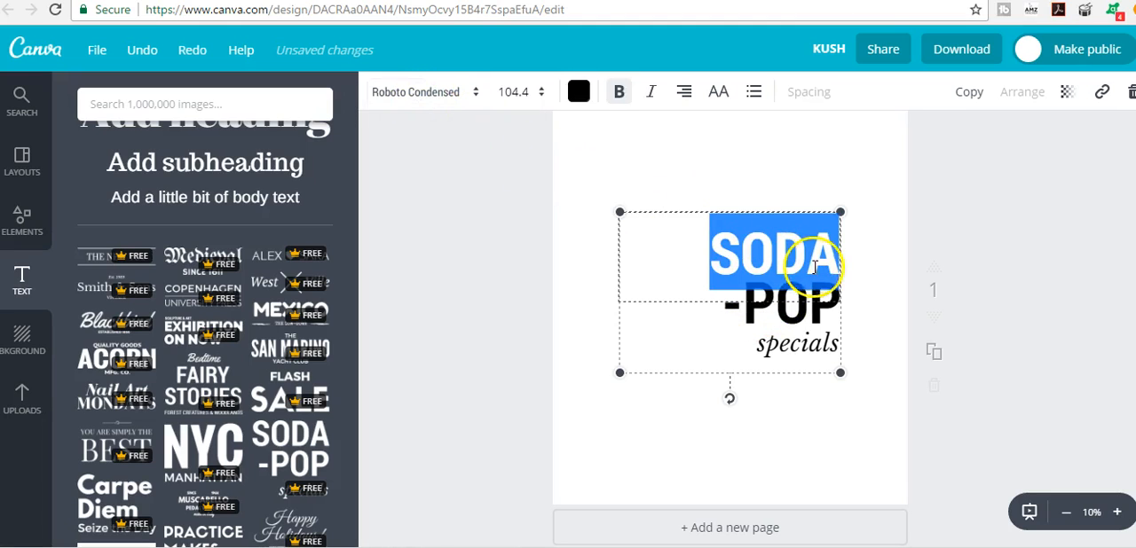
left_click(746, 441)
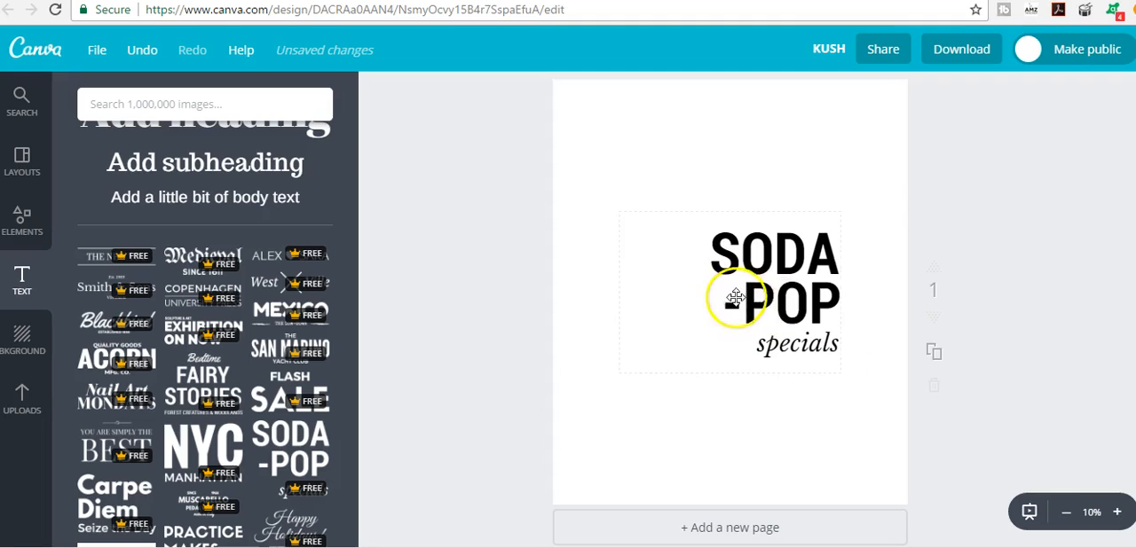
- Remove the SODA-POP template from the page and add a heading reading ON FLEAK
left_click_drag(748, 263, 1027, 272)
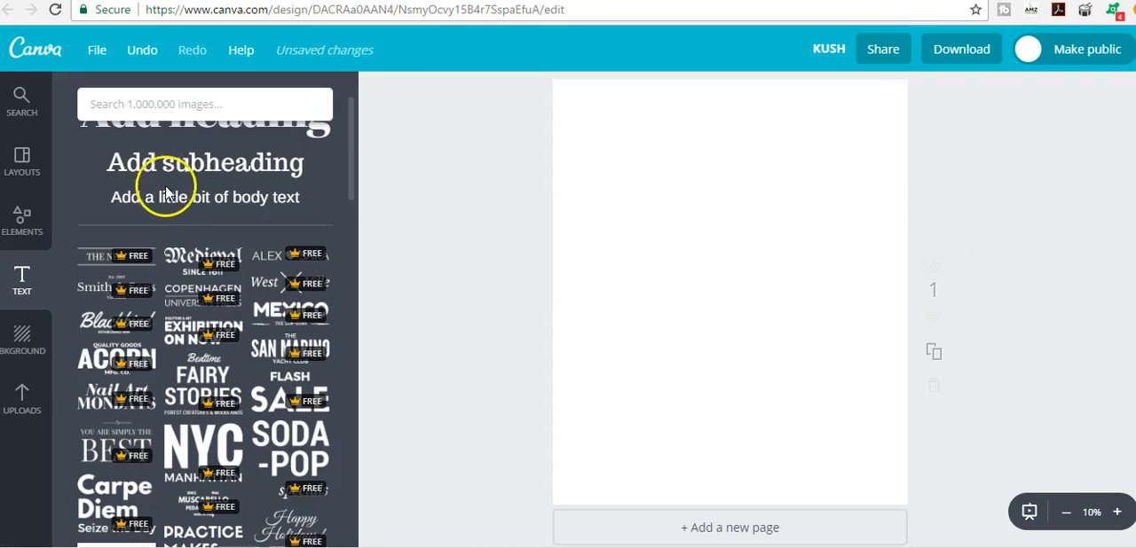
left_click(211, 127)
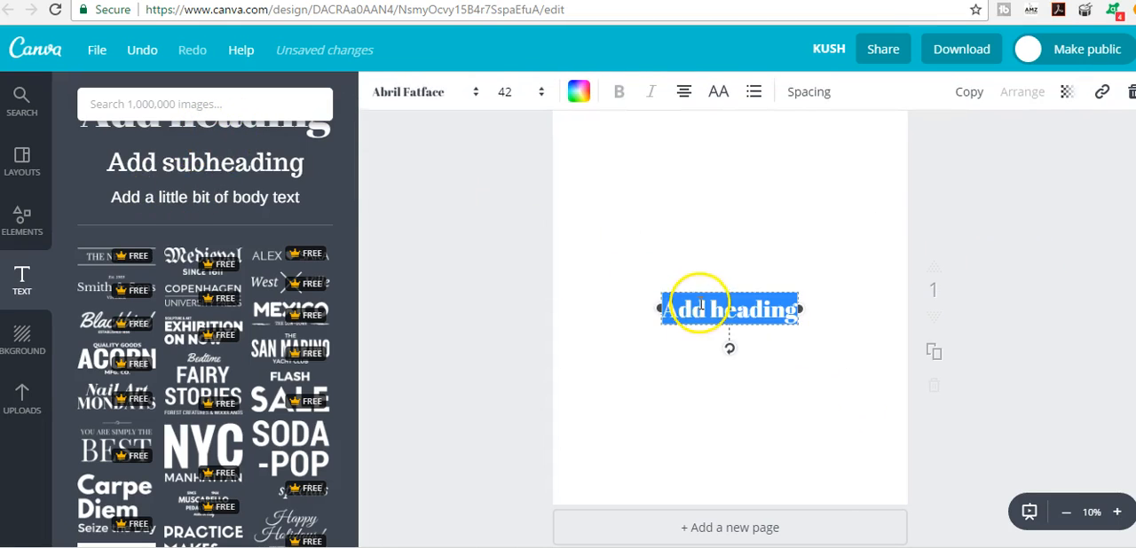
type("ON FLEAK")
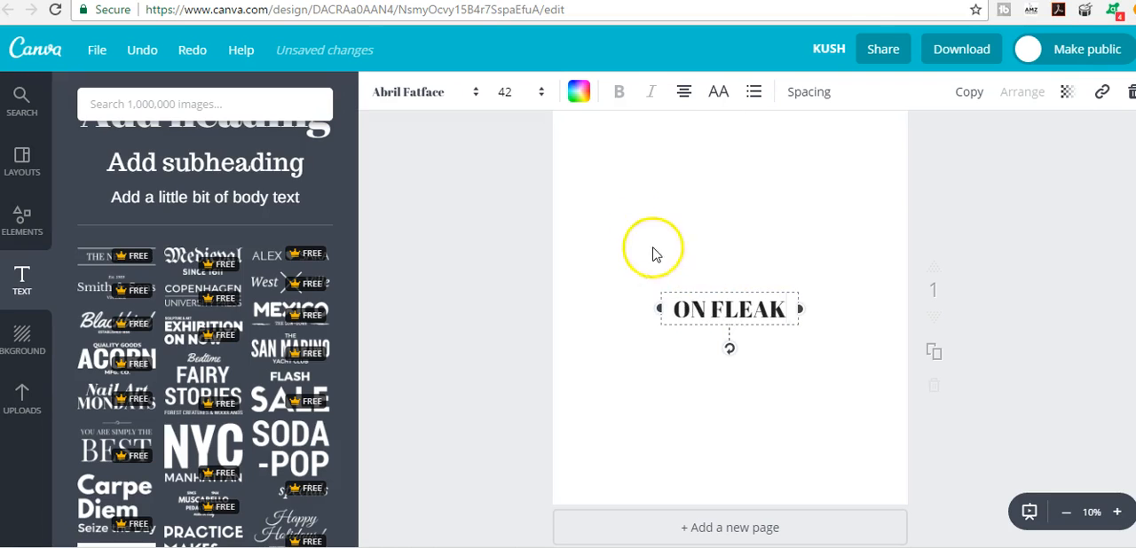
- Set the ON FLEAK heading's text size to 104 and its font to Roboto Condensed
double_click(715, 304)
left_click(505, 91)
scroll(530, 271, "down", 1)
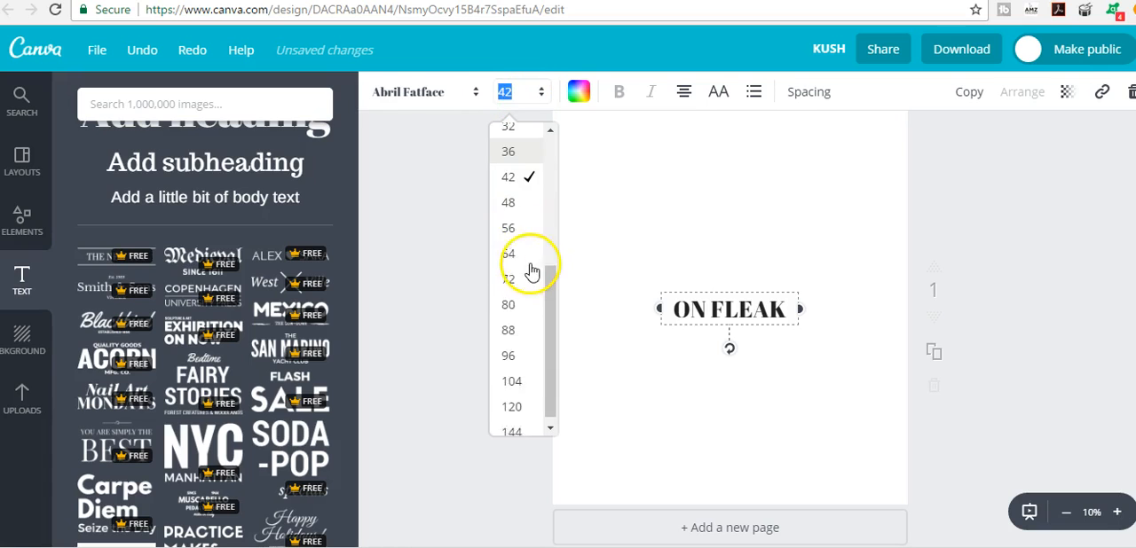
left_click(515, 371)
left_click(435, 100)
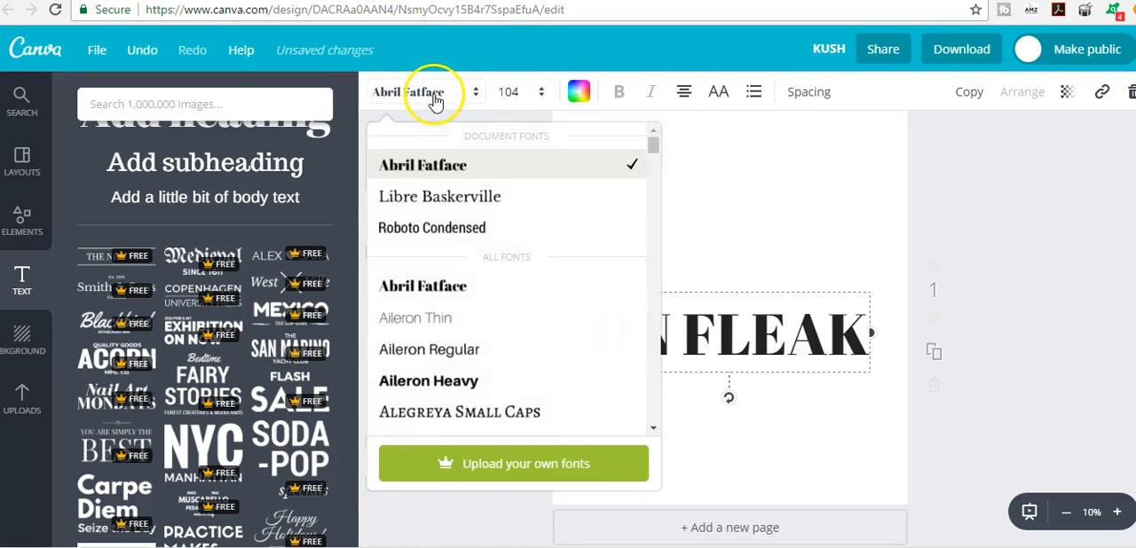
scroll(488, 235, "down", 5)
scroll(560, 224, "up", 5)
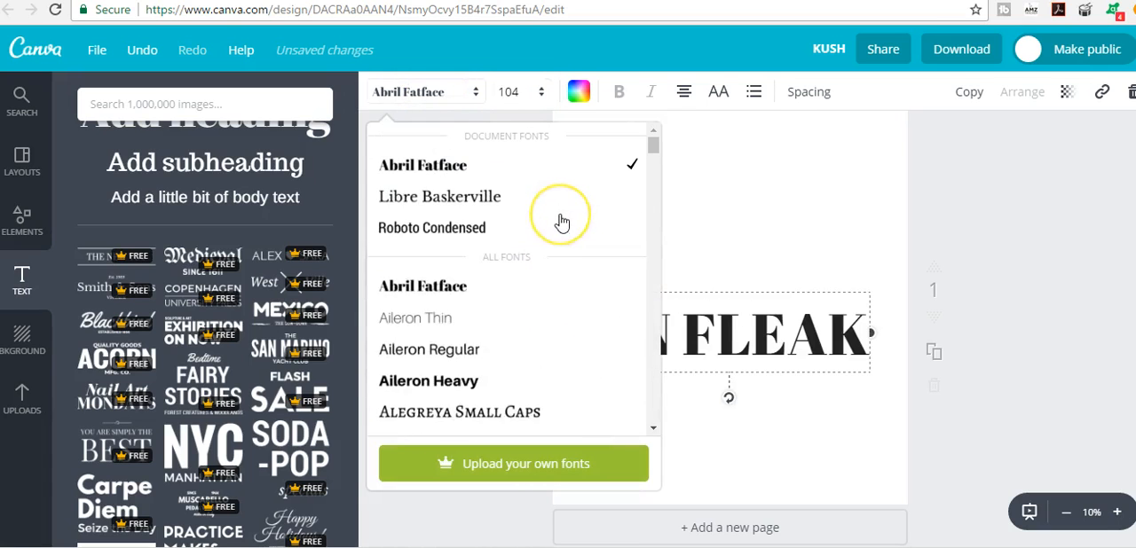
left_click(509, 229)
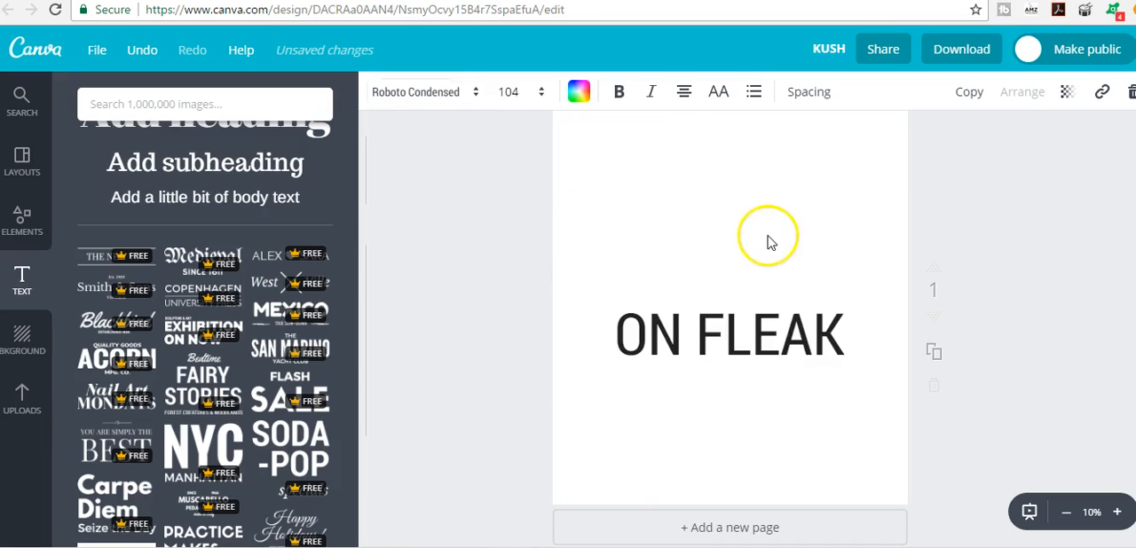
left_click(700, 330)
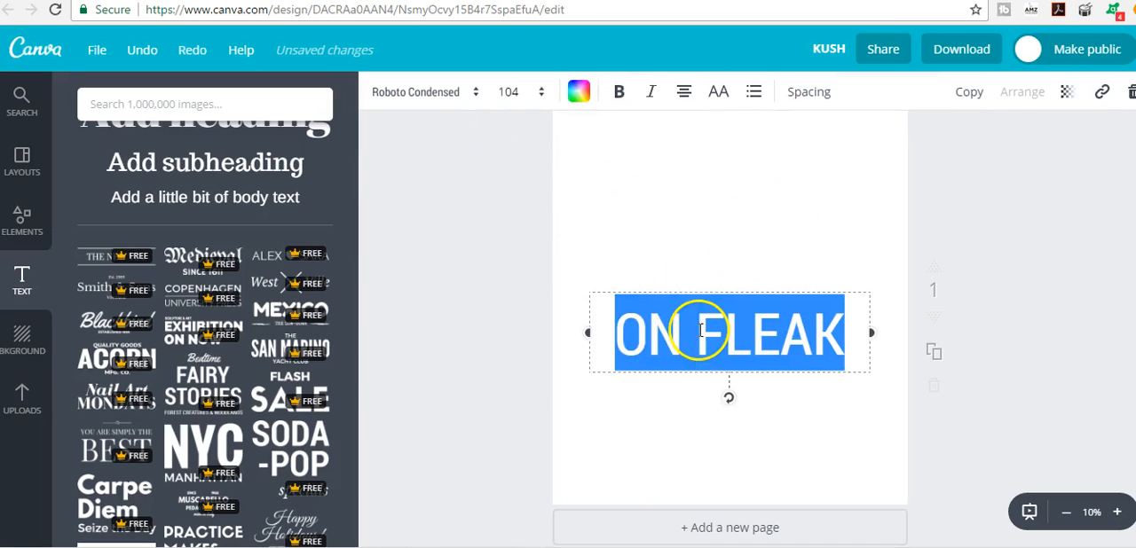
left_click(476, 104)
scroll(482, 299, "down", 3)
scroll(489, 229, "up", 3)
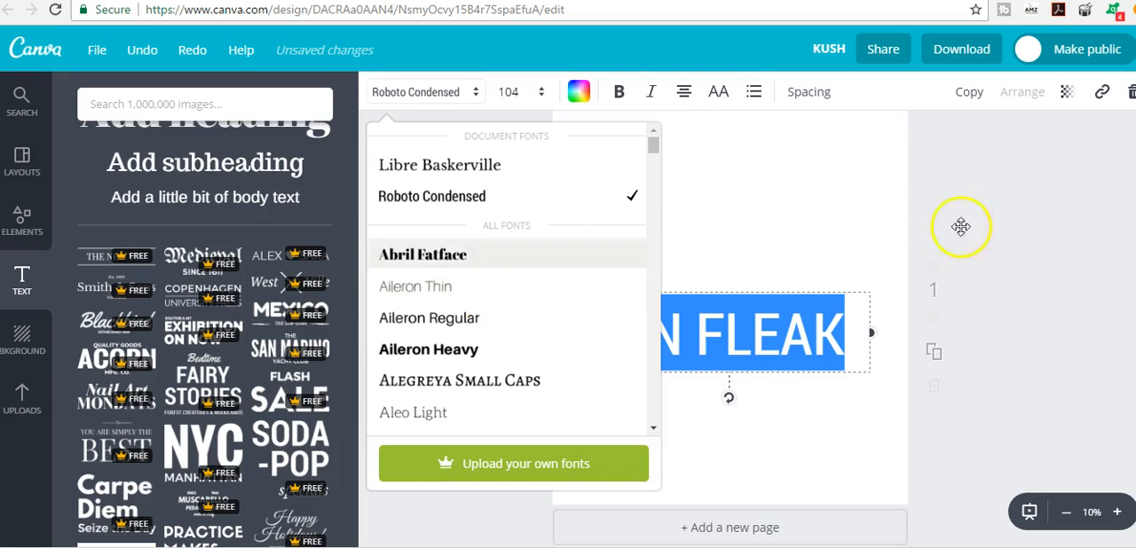
- Remove the ON FLEAK heading from the page
left_click(752, 337)
left_click_drag(604, 291, 1109, 213)
- Browse the frame designs offered in the elements library
left_click(26, 226)
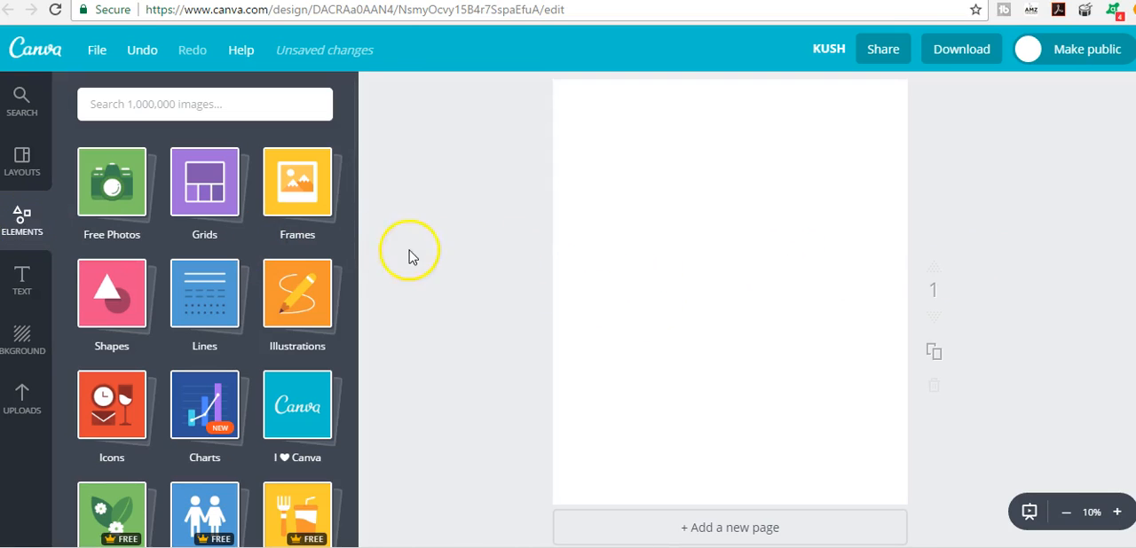
left_click(312, 211)
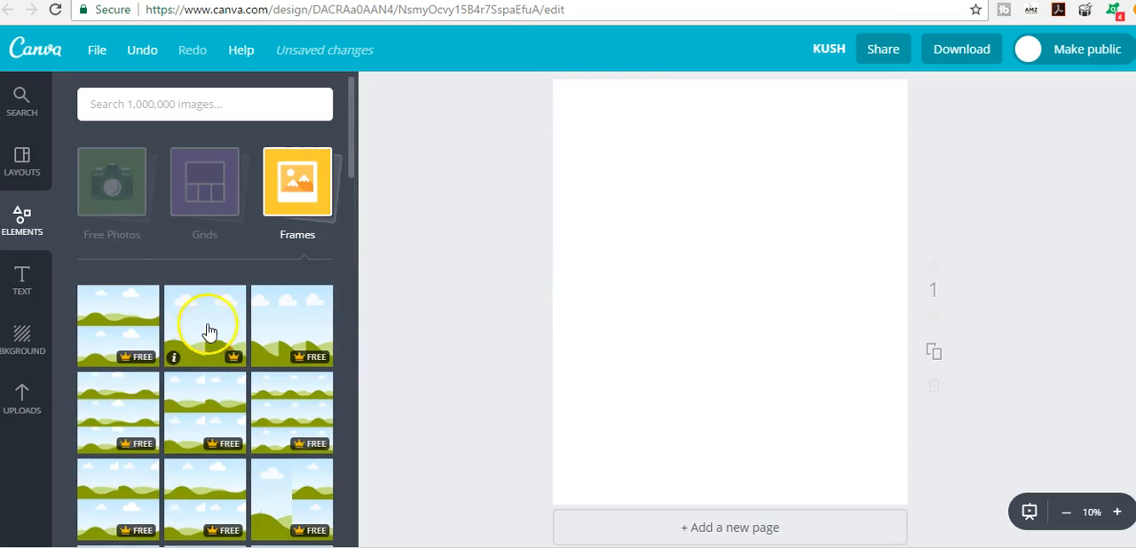
scroll(275, 215, "down", 3)
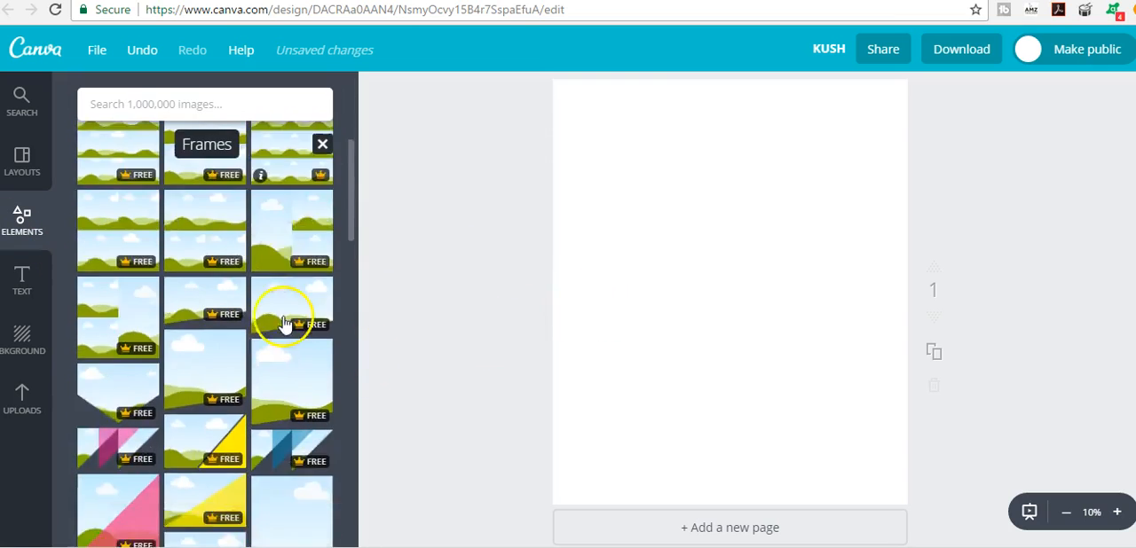
scroll(284, 324, "down", 5)
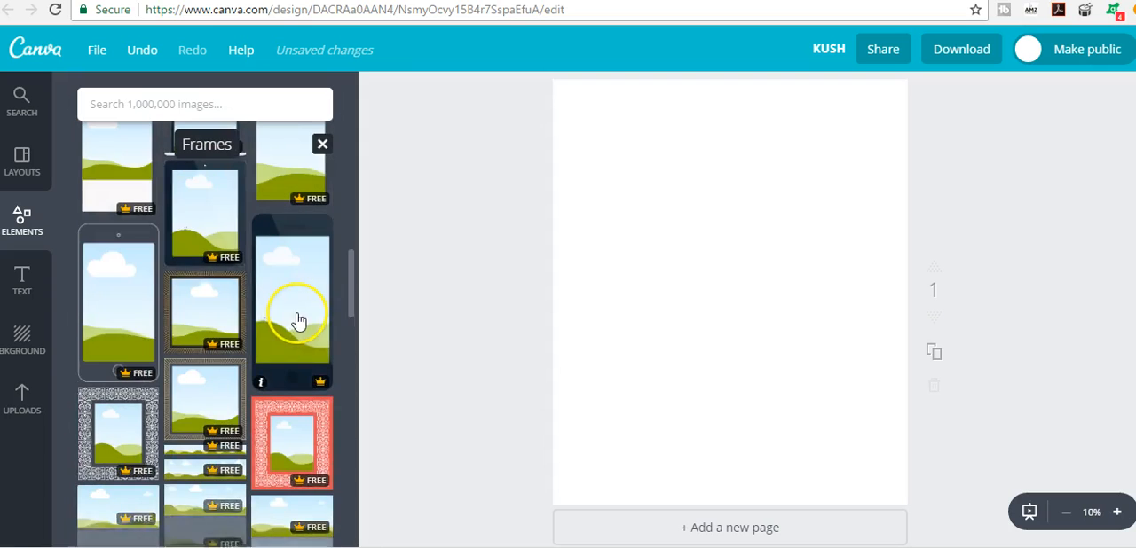
scroll(298, 322, "down", 6)
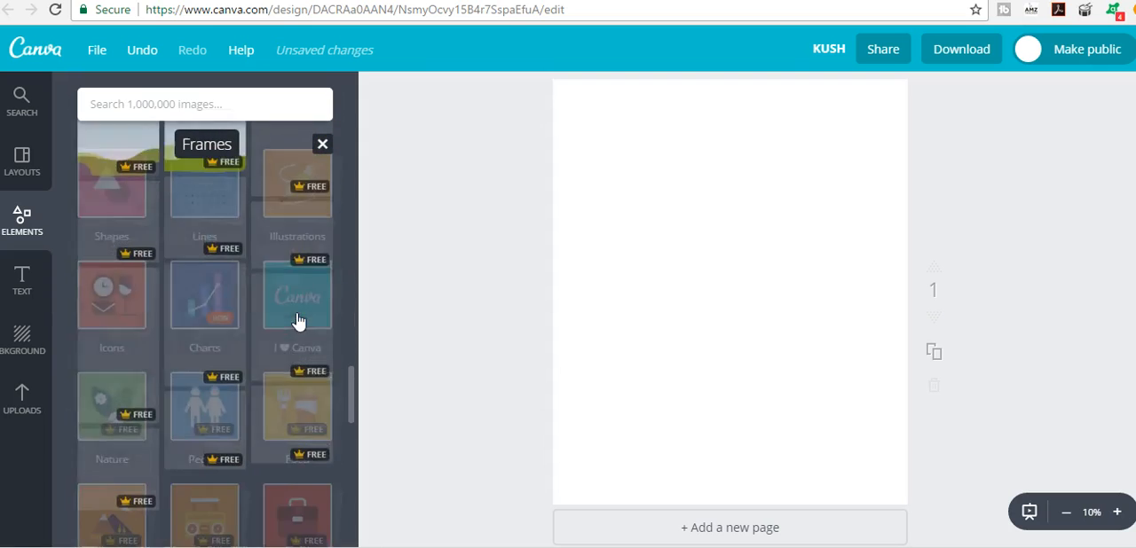
left_click(19, 221)
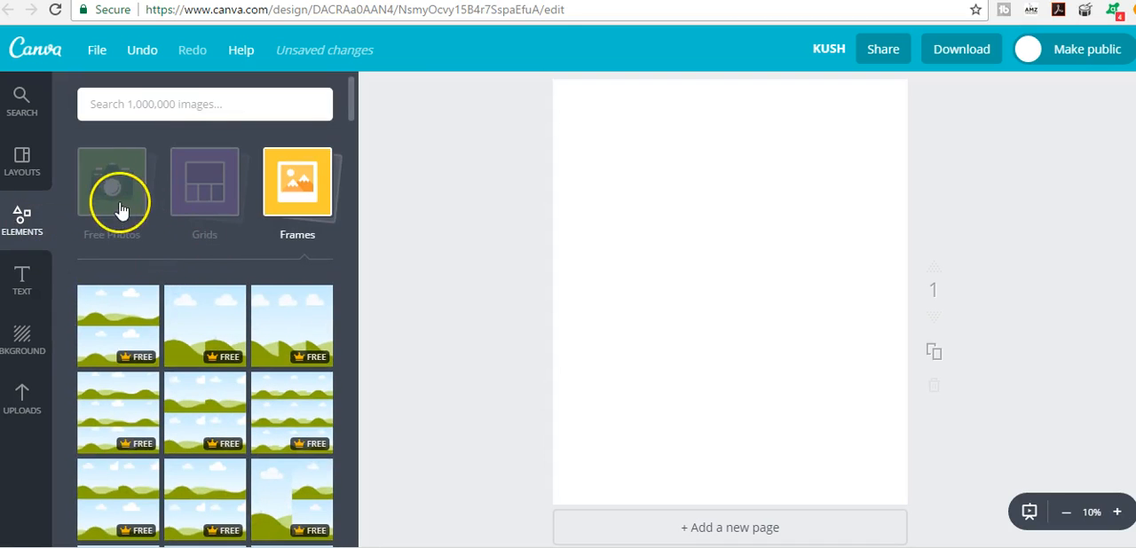
left_click(311, 176)
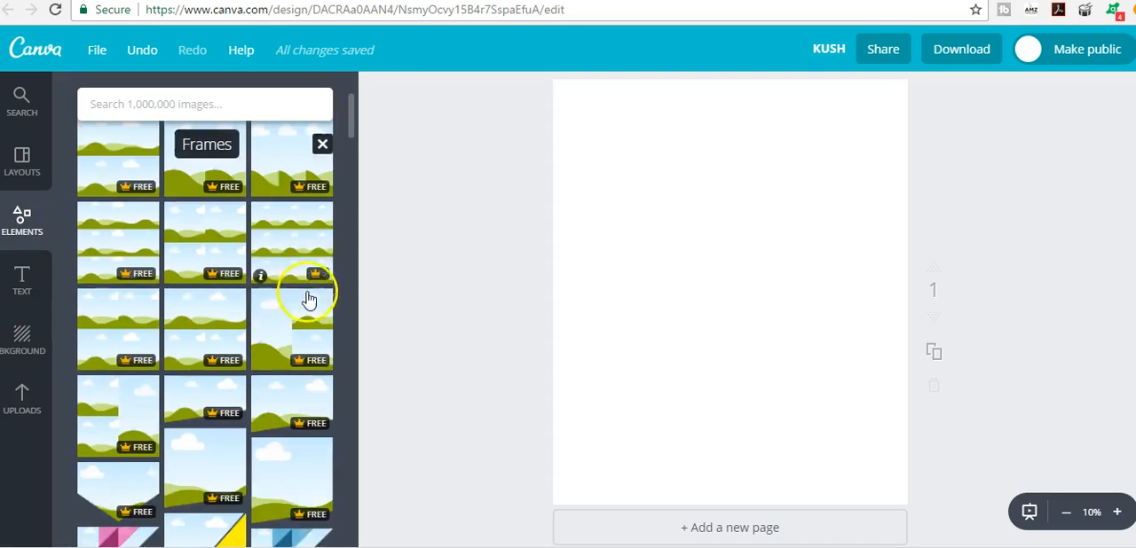
left_click(33, 284)
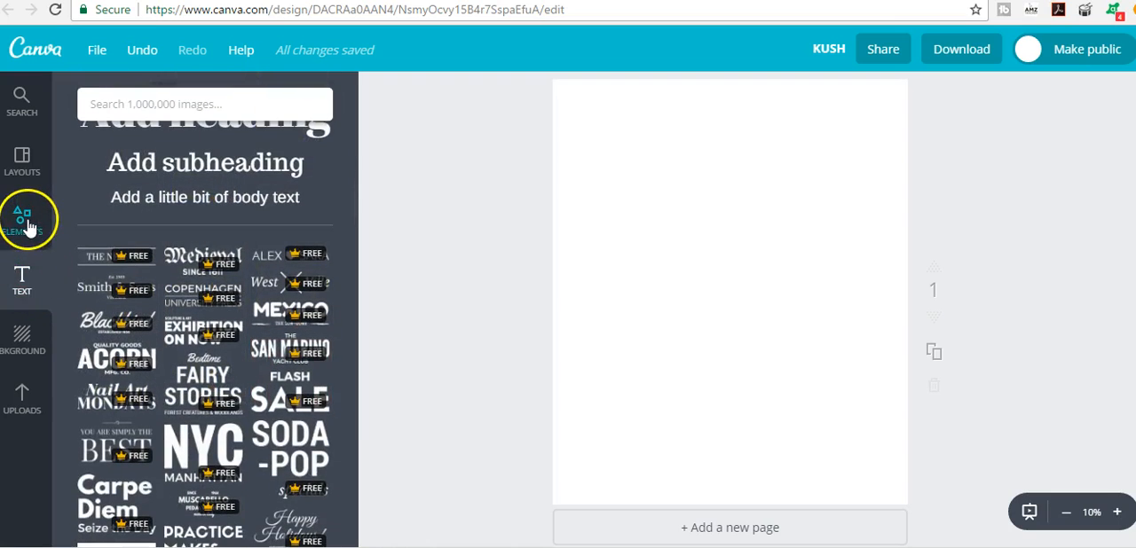
left_click(30, 215)
scroll(266, 338, "down", 3)
scroll(304, 345, "down", 2)
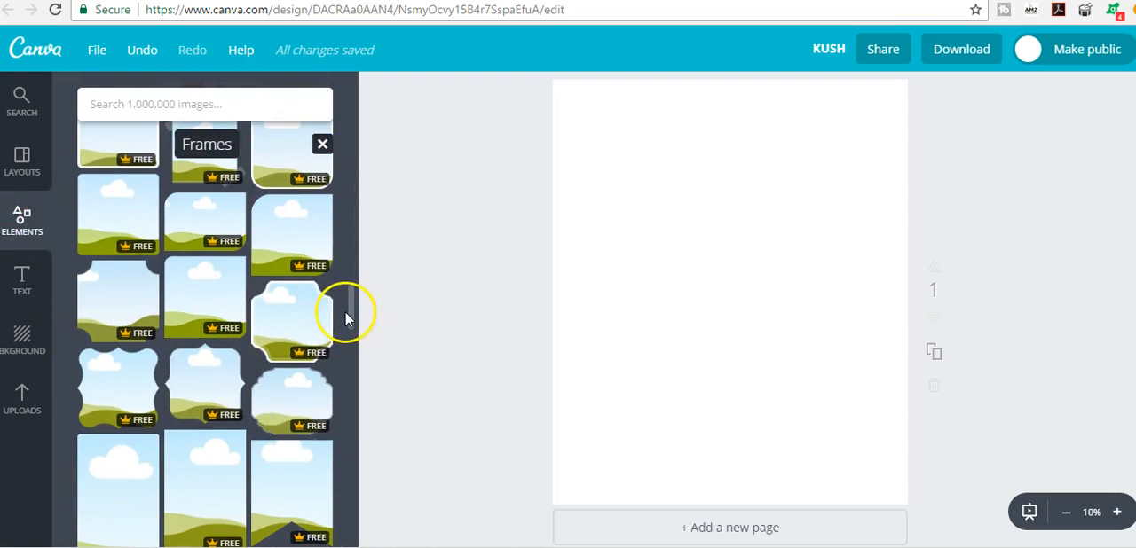
left_click_drag(349, 325, 346, 444)
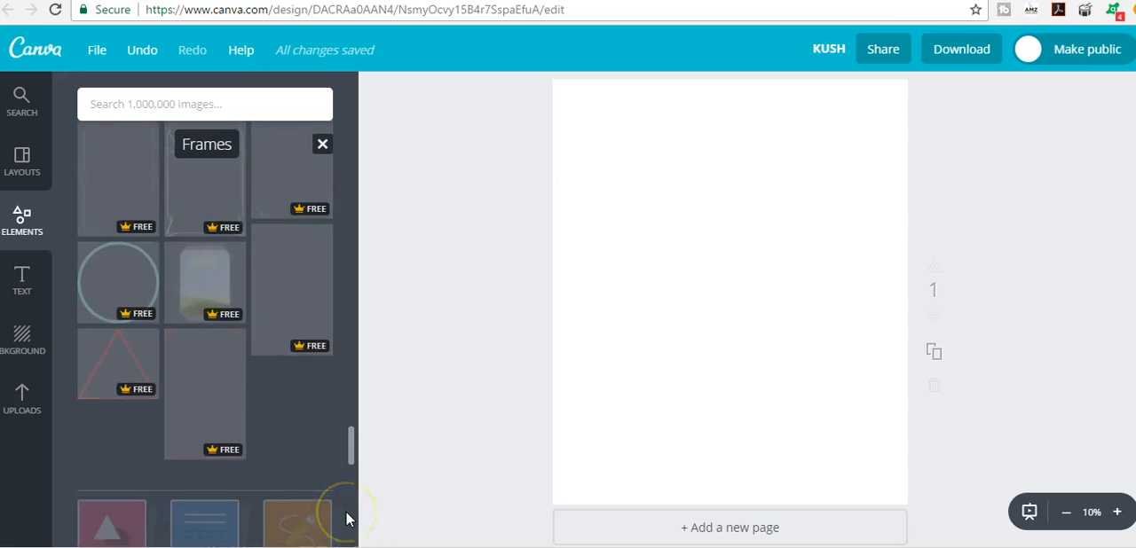
left_click_drag(346, 517, 346, 526)
- Add the yellow light bulb icon and place it in the upper-left part of the page
left_click(24, 219)
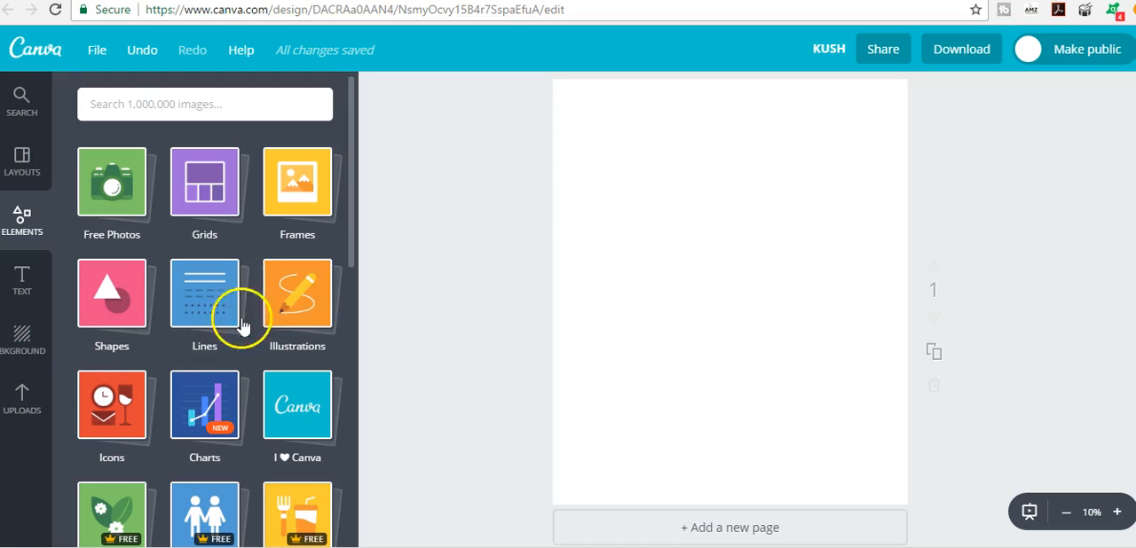
left_click(110, 407)
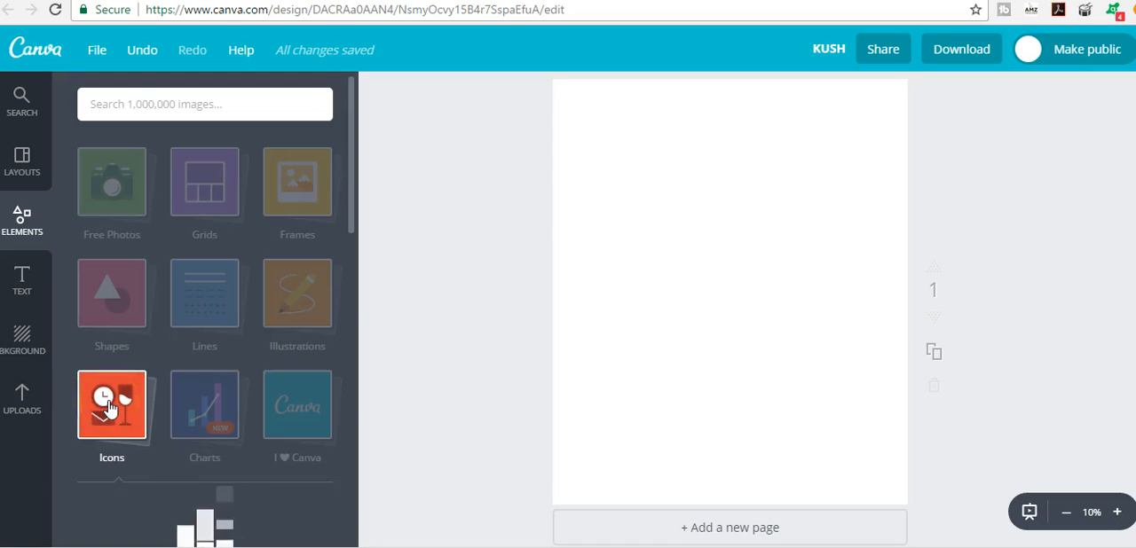
scroll(198, 284, "down", 2)
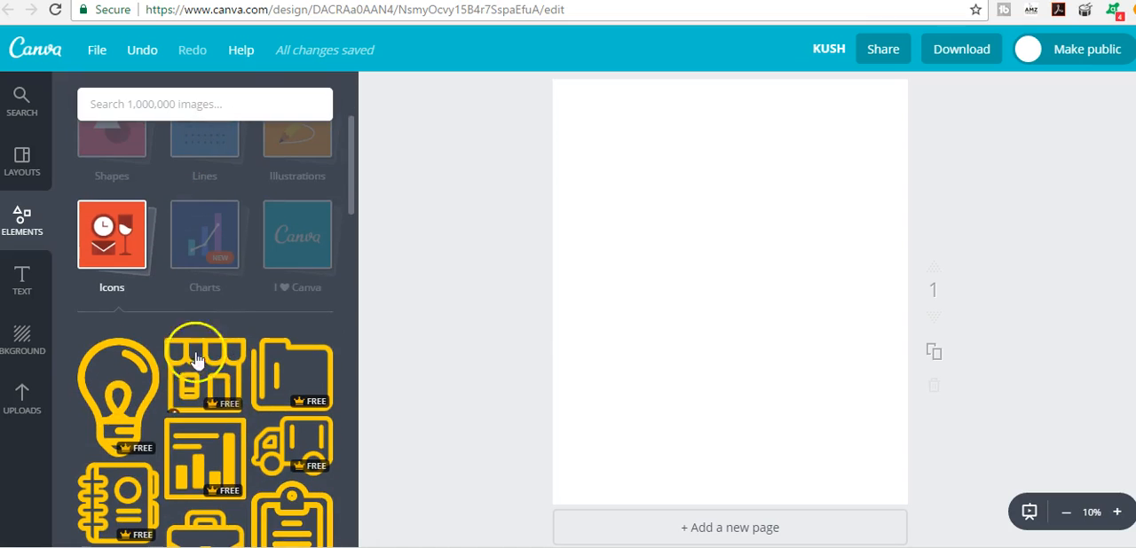
left_click(120, 382)
left_click(699, 349)
left_click_drag(705, 351, 651, 306)
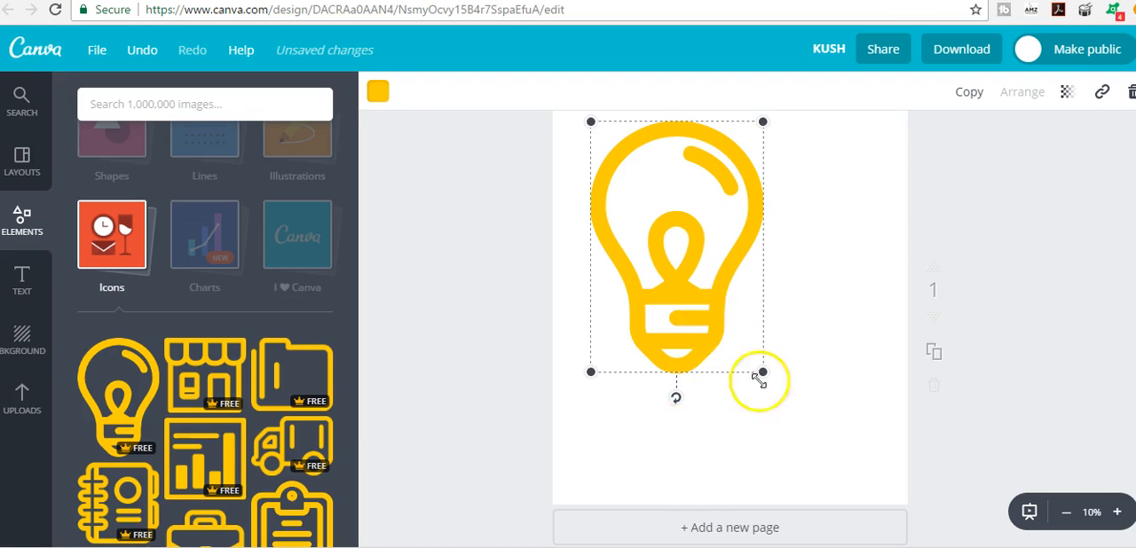
- Try the truck icon in place of the light bulb, and put the bulb back at the page's lower left, at about 190, 1950
left_click_drag(684, 274, 300, 444)
left_click(300, 444)
left_click_drag(814, 337, 233, 363)
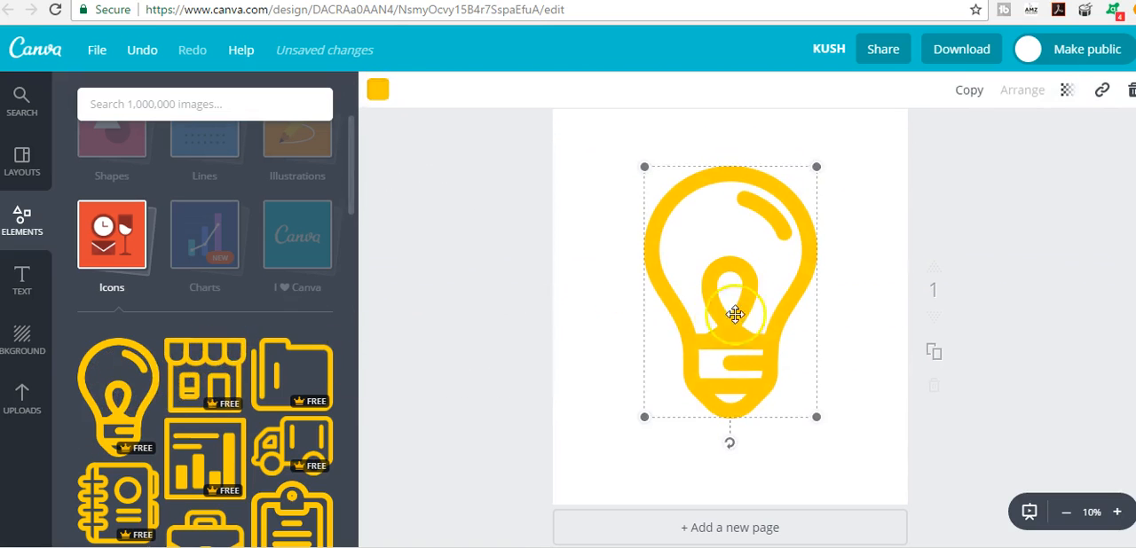
left_click_drag(738, 319, 668, 385)
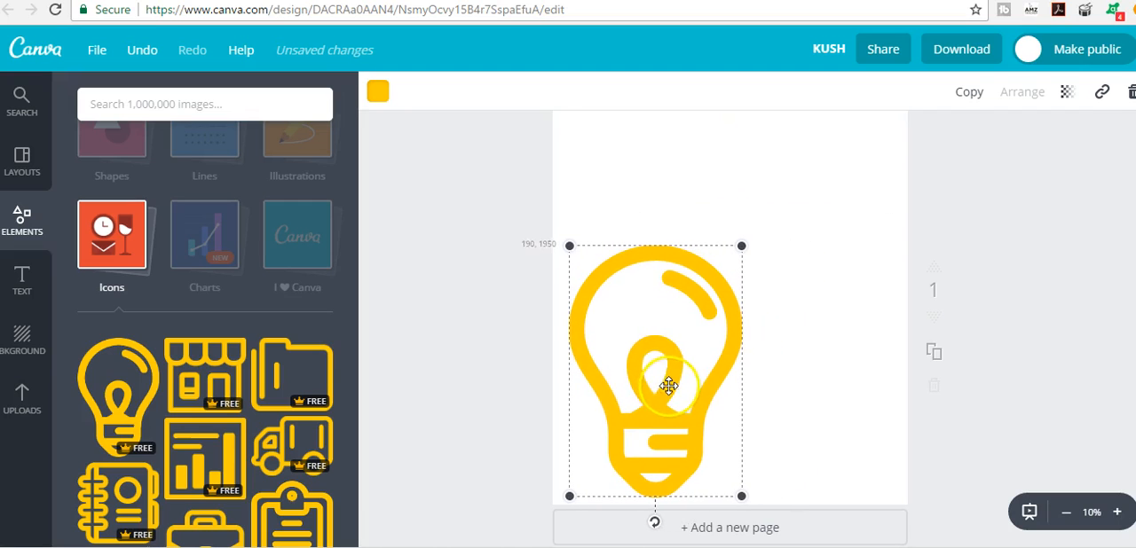
- Search the image library for "speech bubble" and place the yellow oval bubble above and to the right of the light bulb
left_click(222, 106)
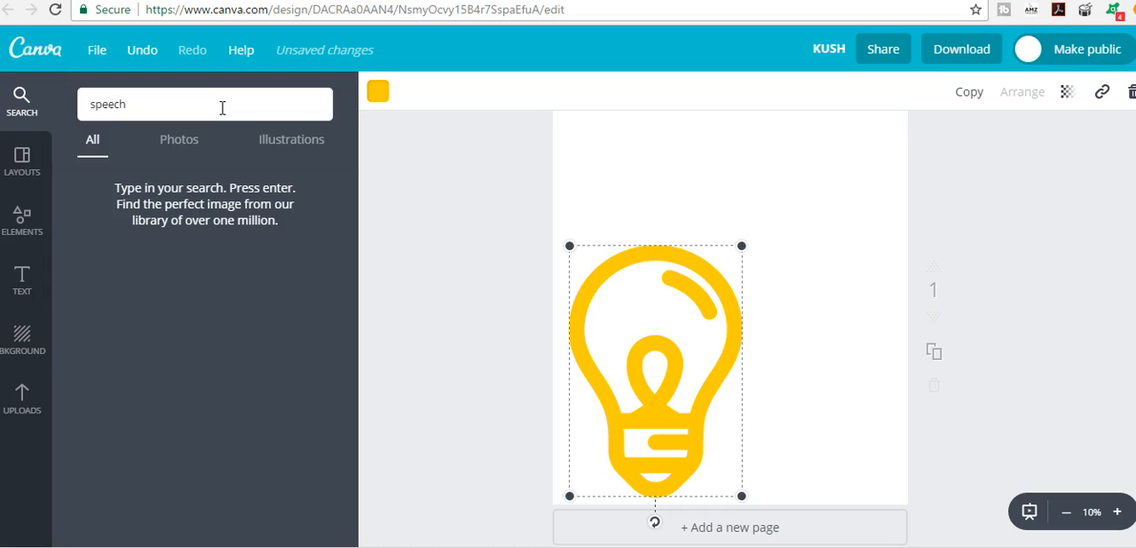
type("speech bubble")
key("Return")
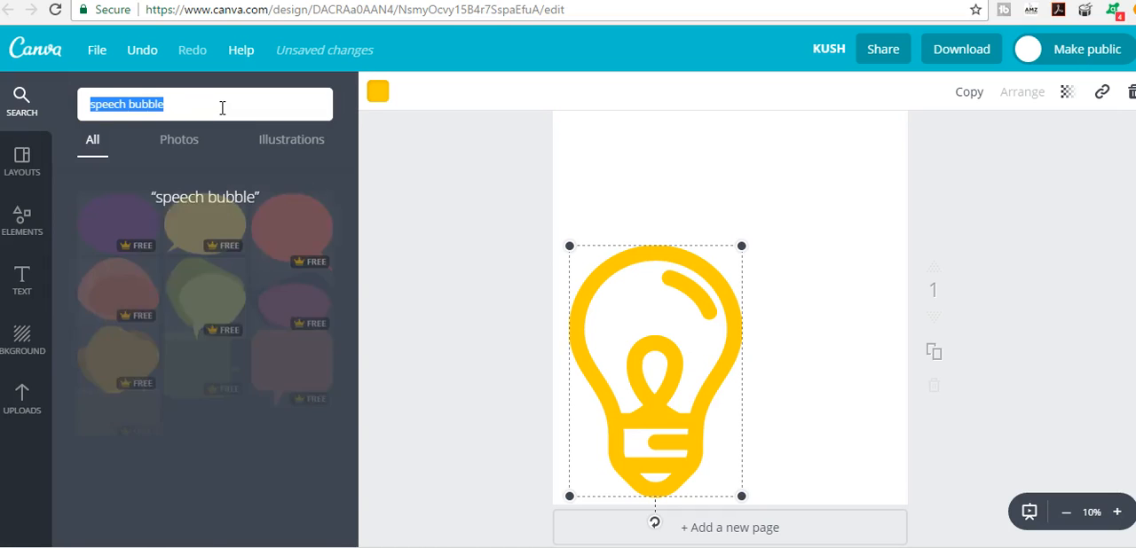
left_click(196, 249)
left_click_drag(725, 204, 781, 185)
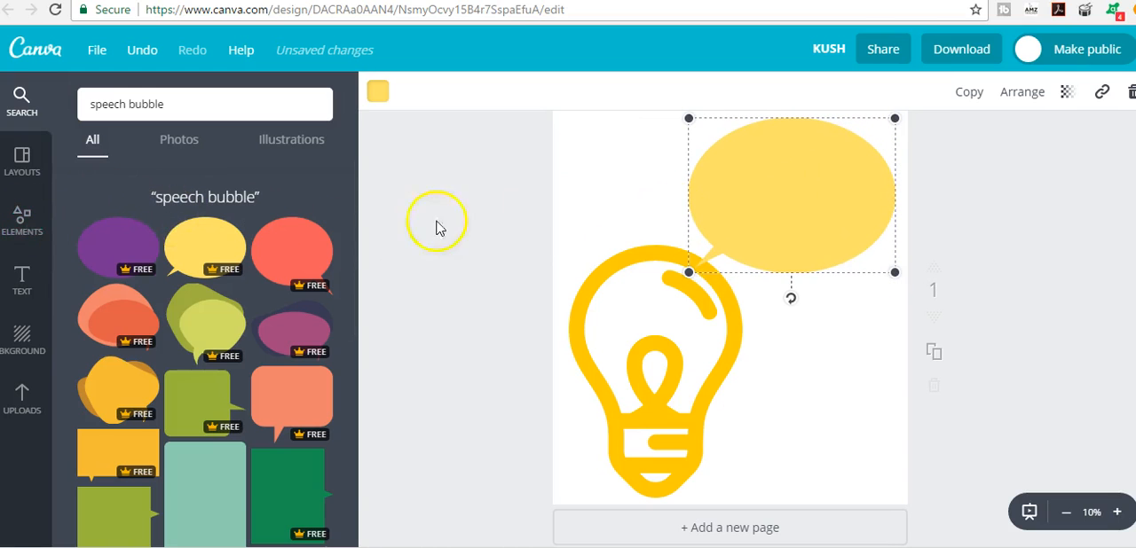
- Add a subheading reading "You LIghtt Up My Life" inside the yellow speech bubble
left_click(18, 284)
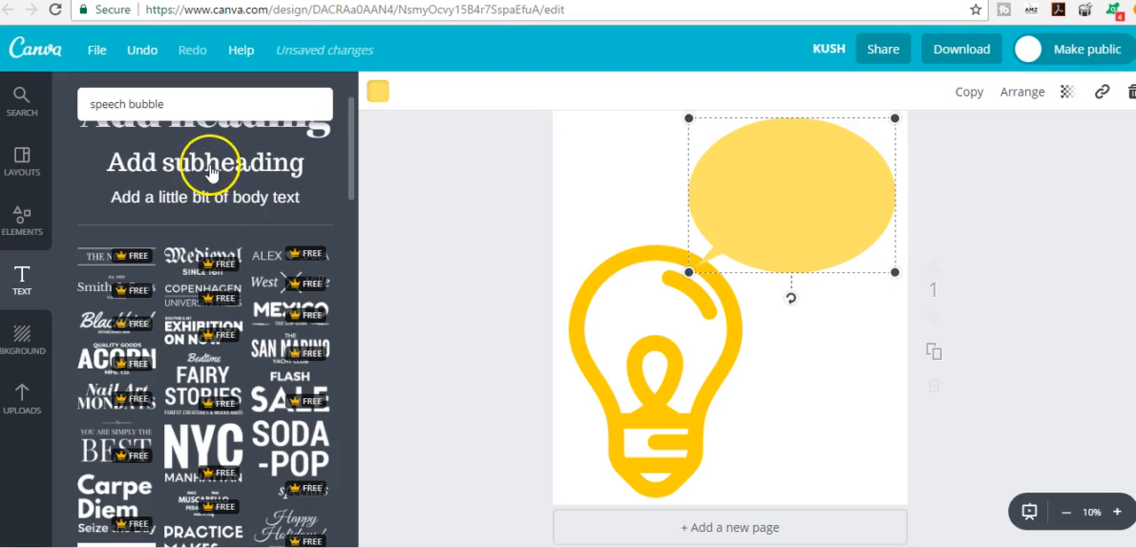
left_click(213, 162)
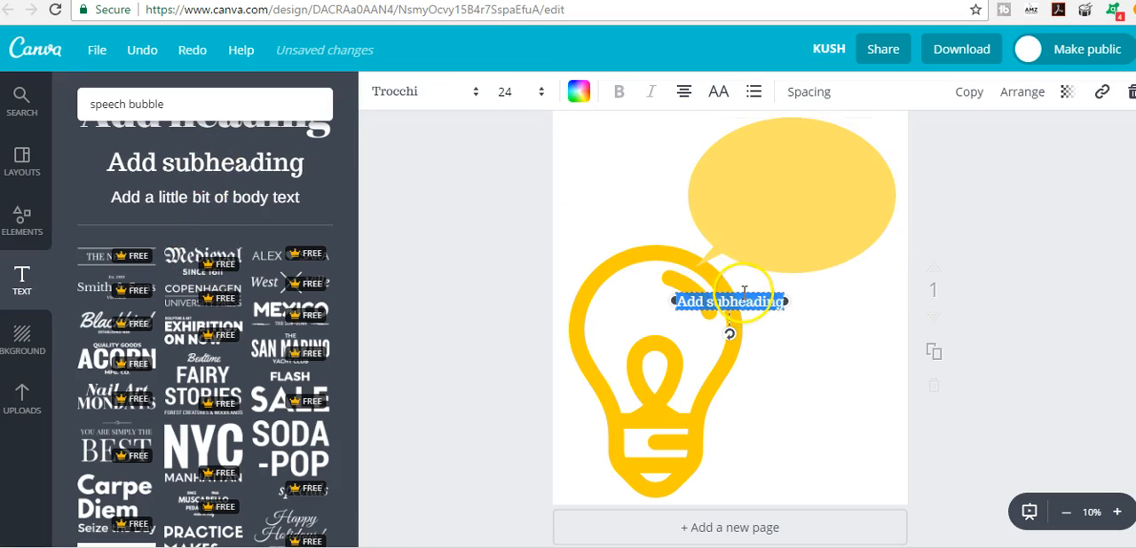
left_click_drag(744, 290, 778, 163)
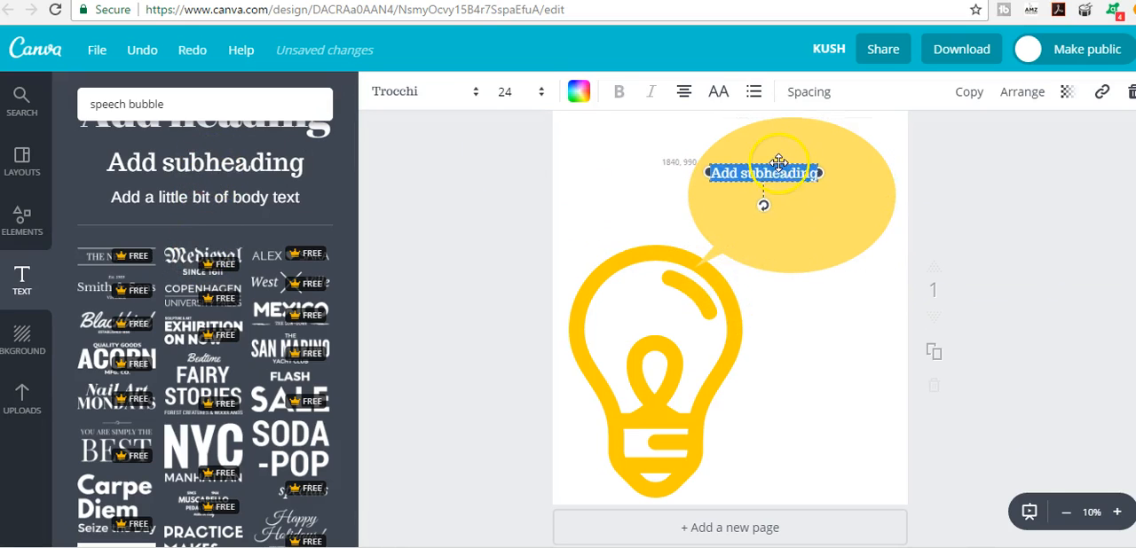
type("You")
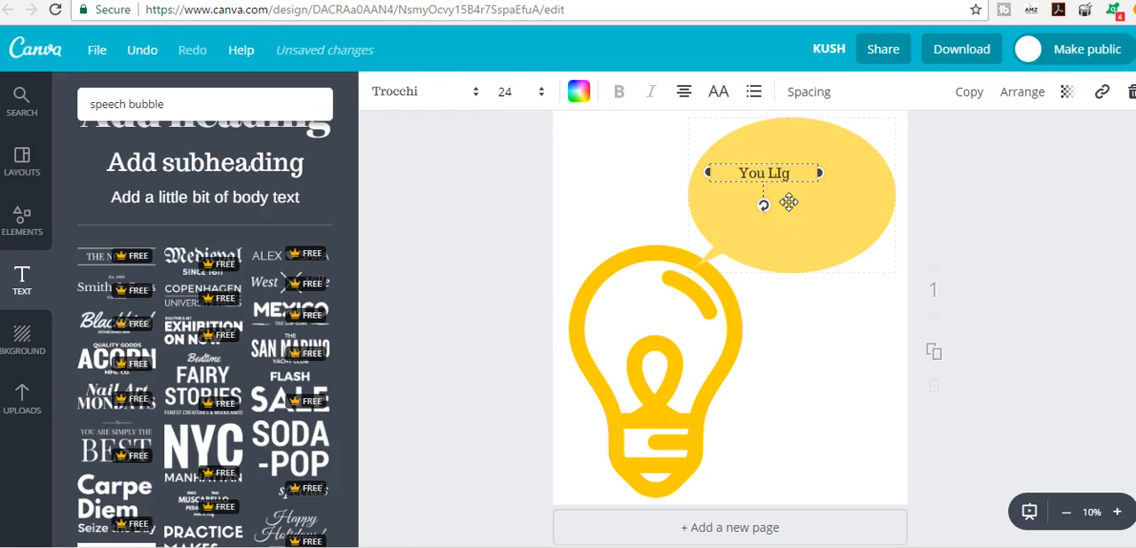
type(" LIghtt Up My Life")
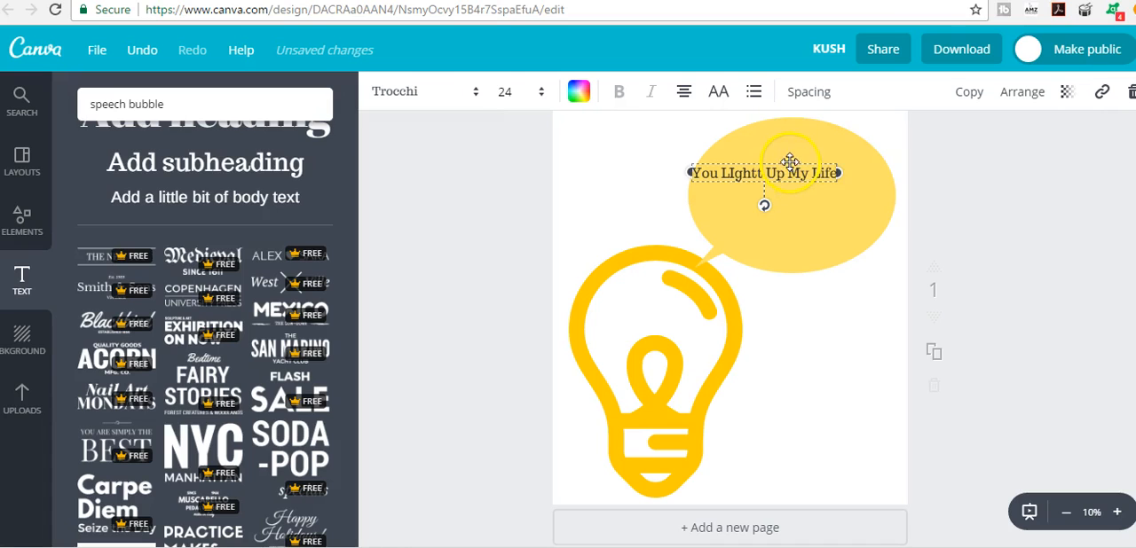
left_click_drag(790, 163, 811, 188)
- Remove the speech bubble, its text and the light bulb from the page
left_click_drag(752, 156, 1115, 233)
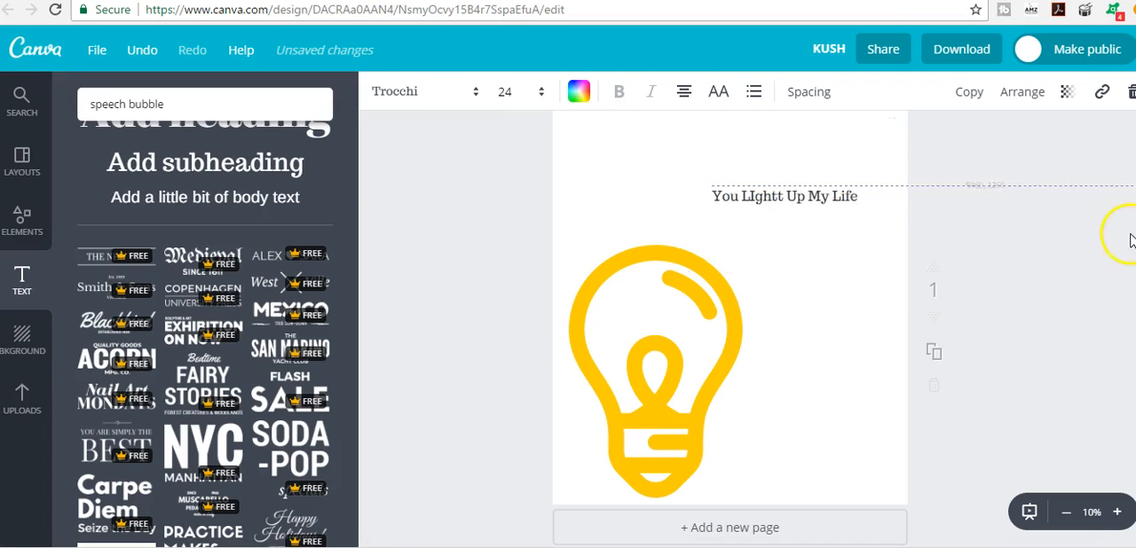
left_click_drag(743, 192, 984, 224)
left_click_drag(661, 324, 445, 291)
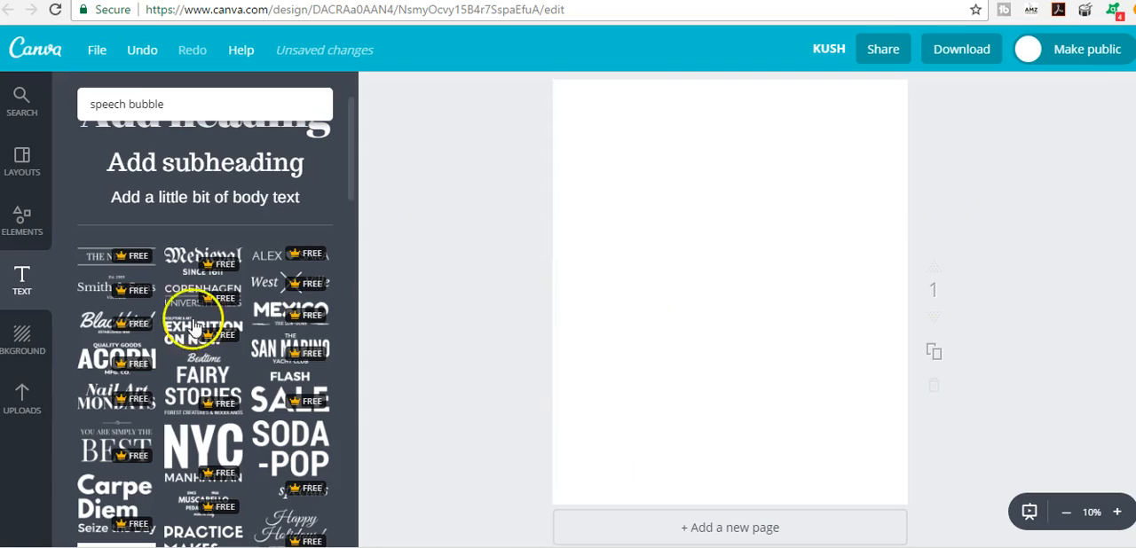
- Add the uploaded scissors image to the page and enlarge it to about 2265 × 1255 px
left_click(24, 395)
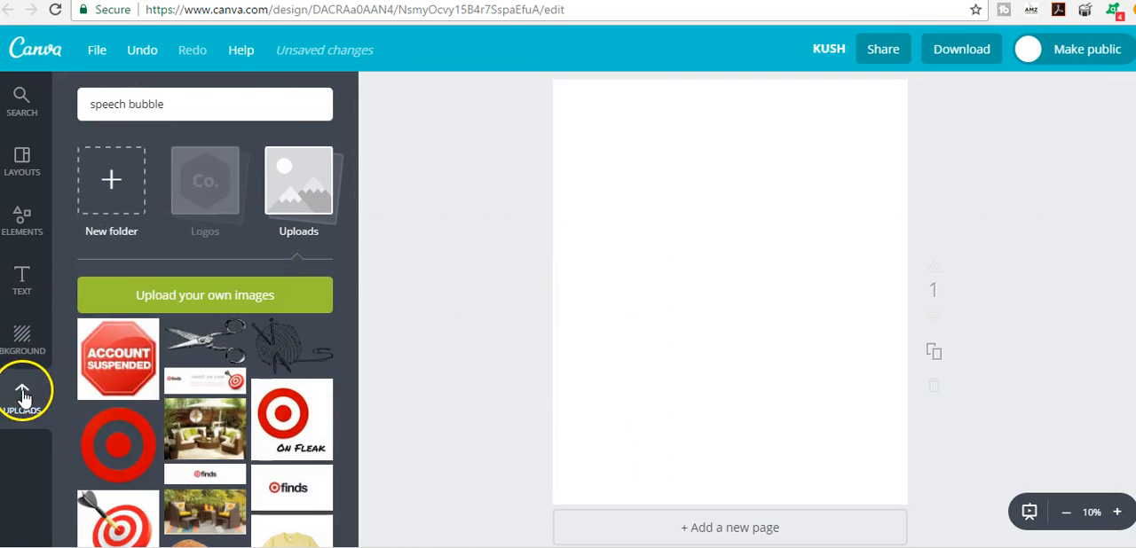
left_click(219, 337)
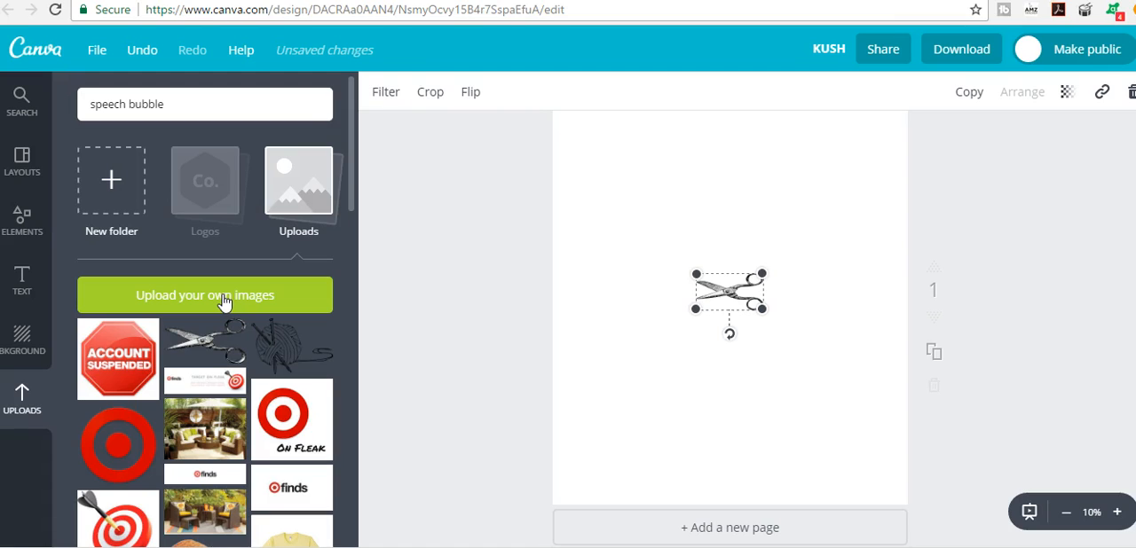
left_click_drag(696, 309, 600, 355)
left_click_drag(765, 362, 799, 377)
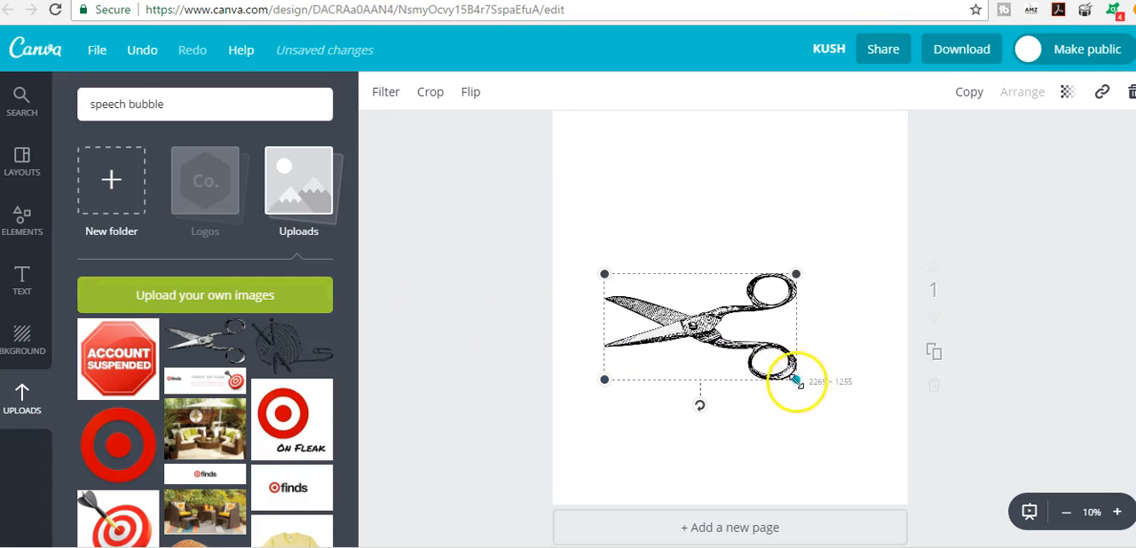
- Center the scissors on the page and add a heading reading "I'm Crafty" above them
left_click_drag(709, 342, 746, 348)
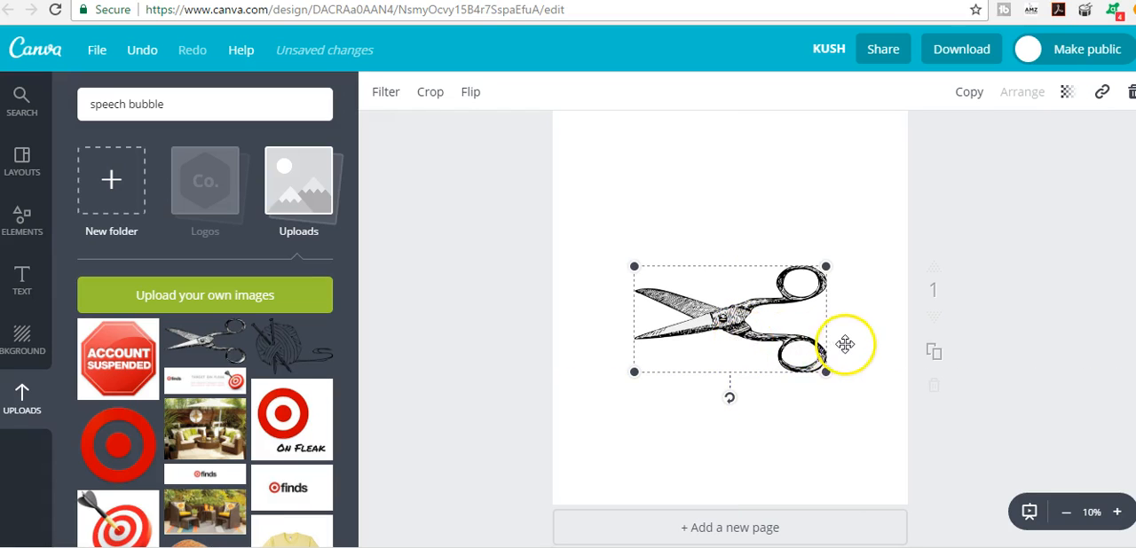
left_click_drag(755, 337, 759, 324)
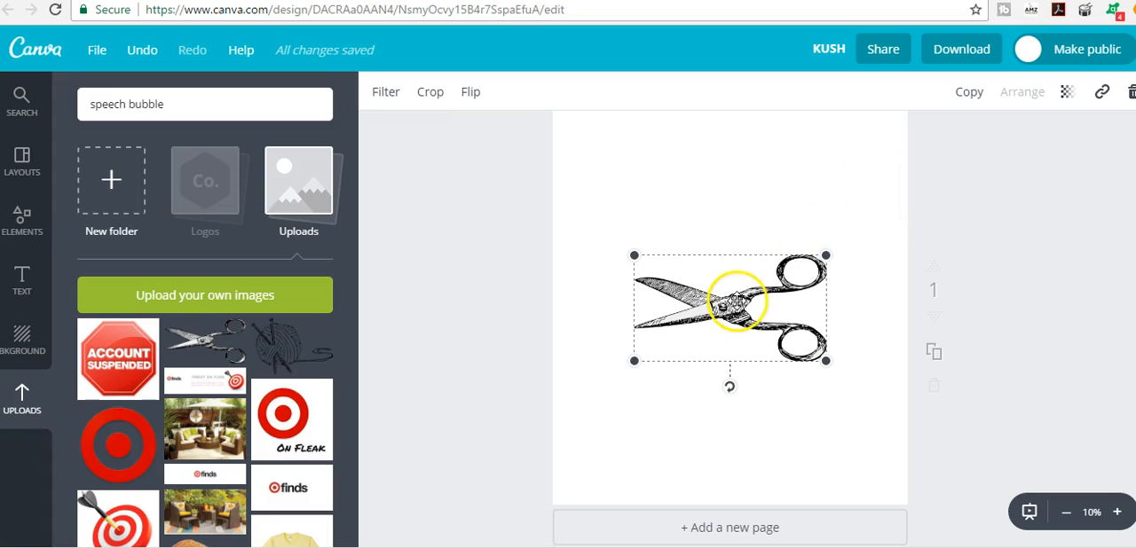
left_click(23, 280)
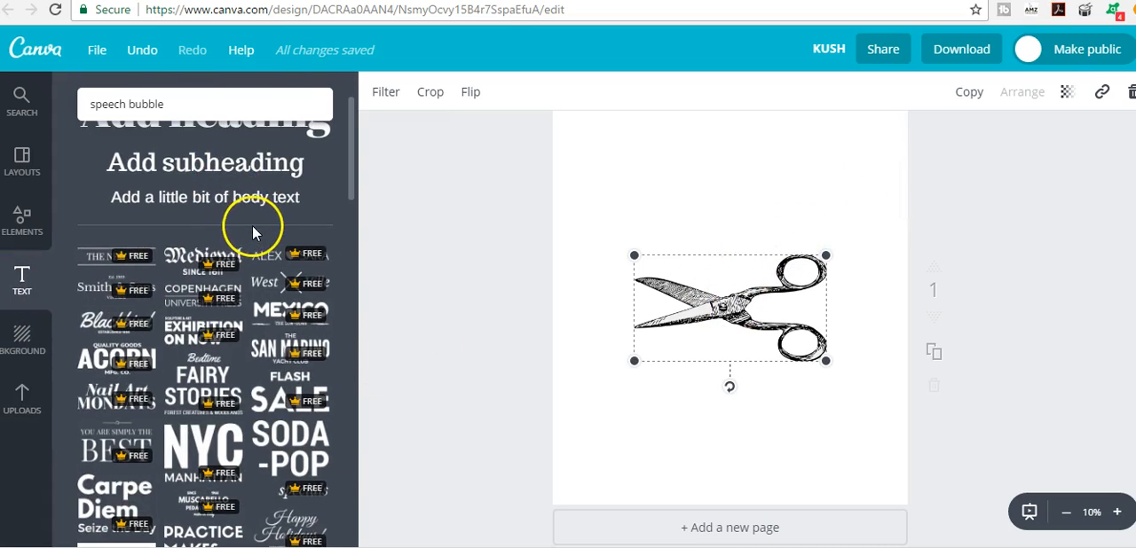
left_click(246, 124)
double_click(721, 302)
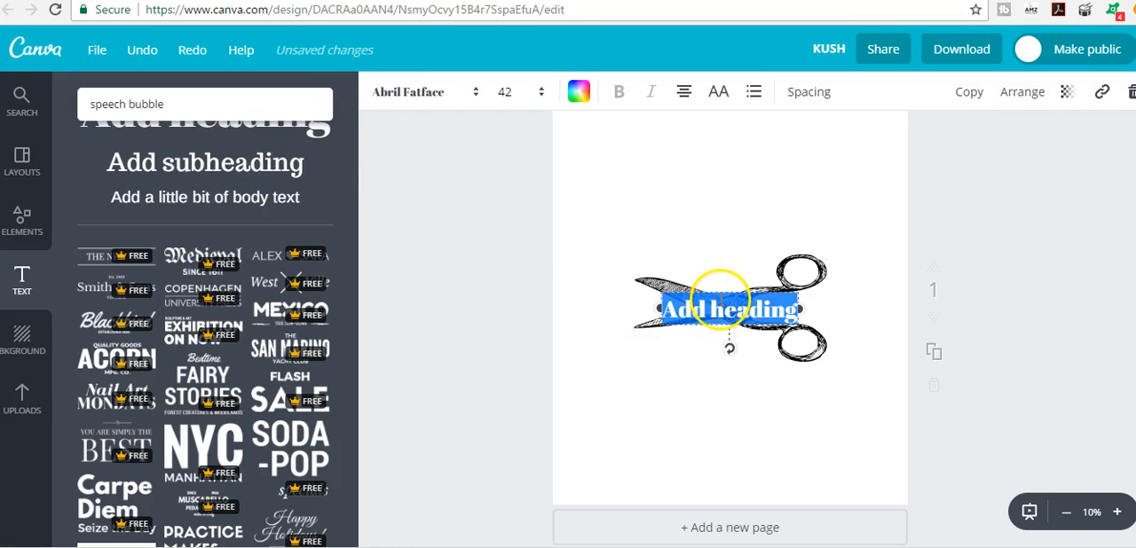
left_click_drag(719, 291, 720, 202)
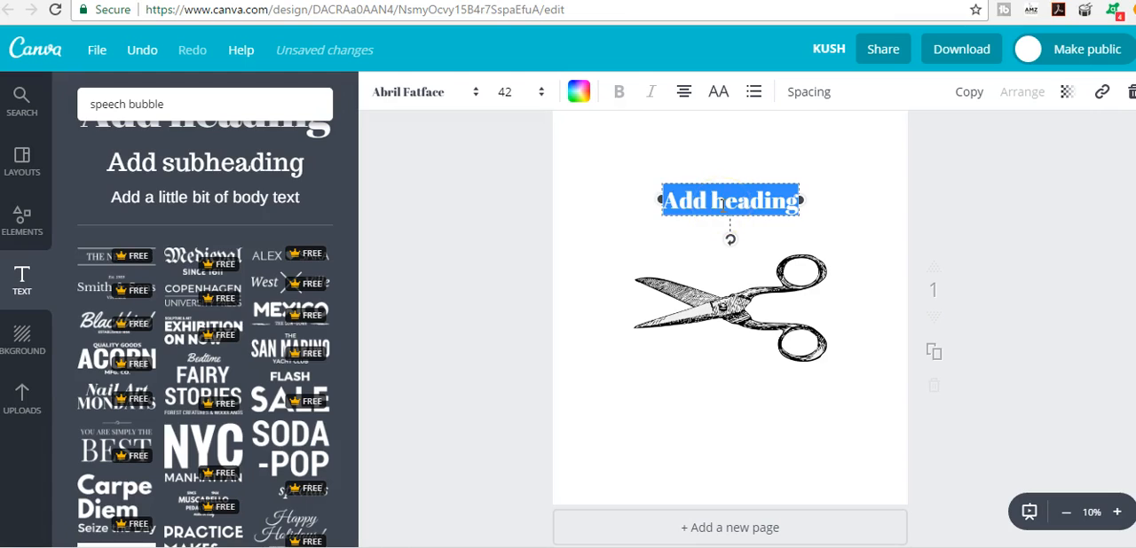
type("I'm")
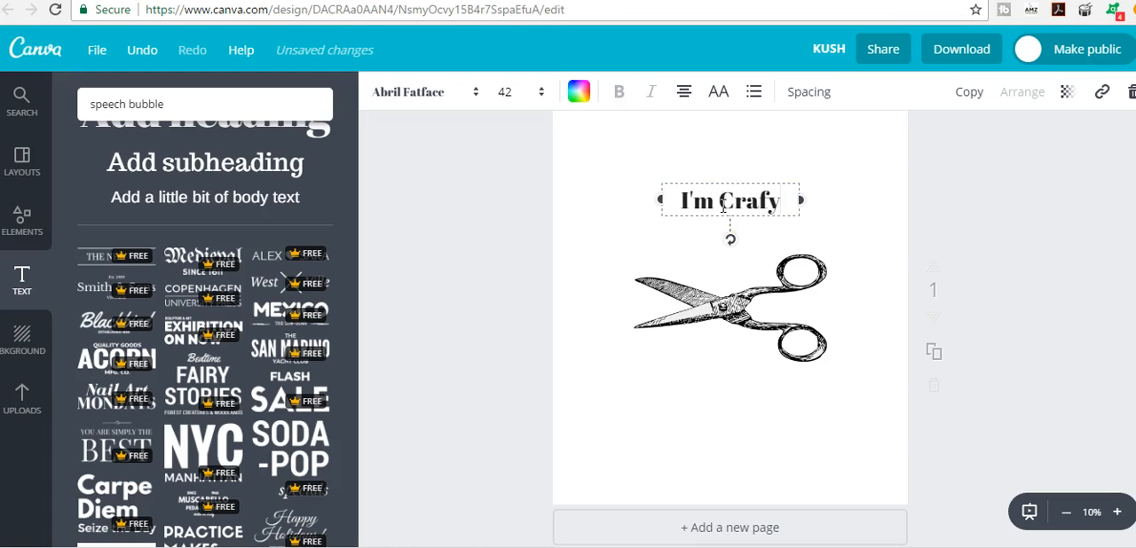
type(" Crafty")
- Set the font size of the "I'm Crafty" heading to 80 and shift it slightly upward above the scissors
key("ctrl+shift+Left")
key("ctrl+shift+Left")
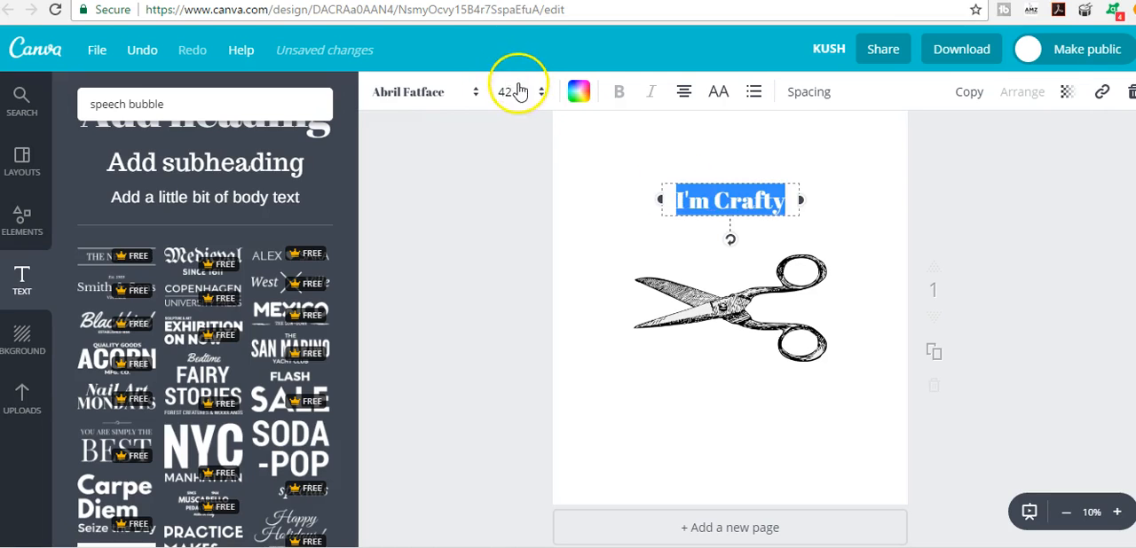
left_click(518, 90)
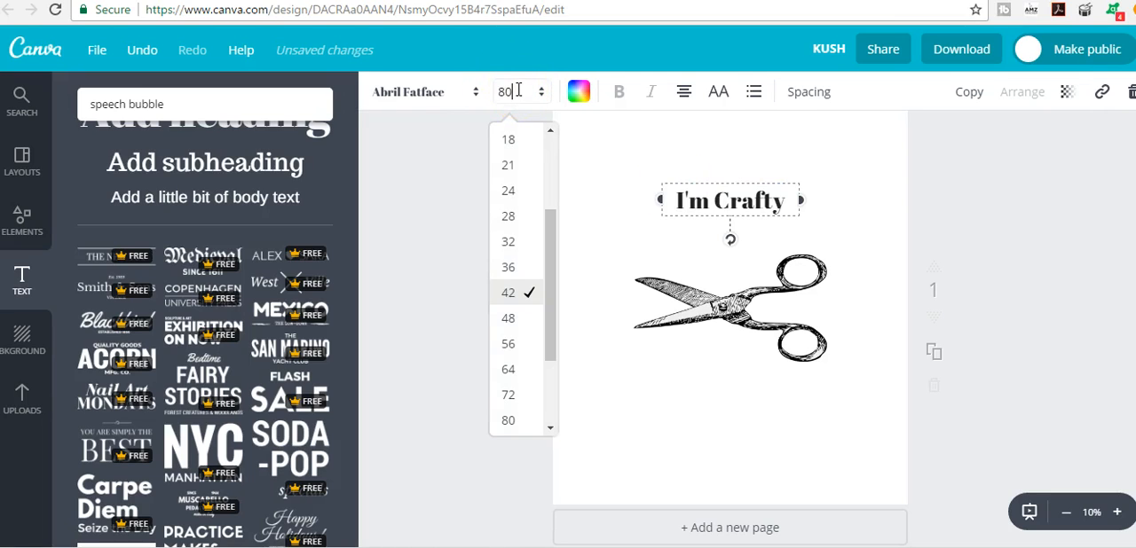
key("Return")
left_click_drag(694, 183, 696, 155)
- Change the font of the "I'm Crafty" heading to Architect's Daughter
left_click(414, 92)
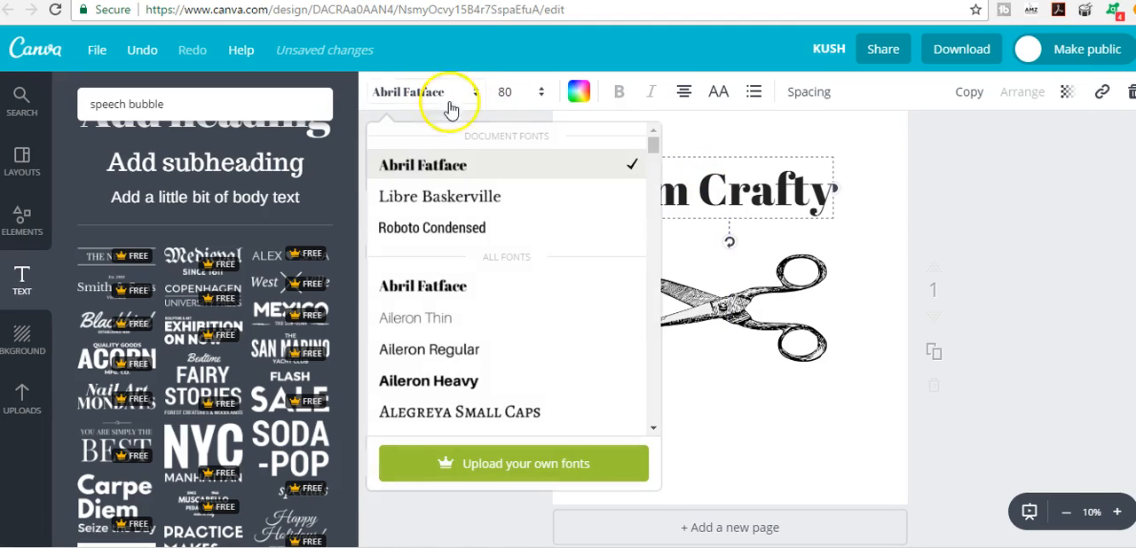
double_click(765, 197)
left_click(898, 203)
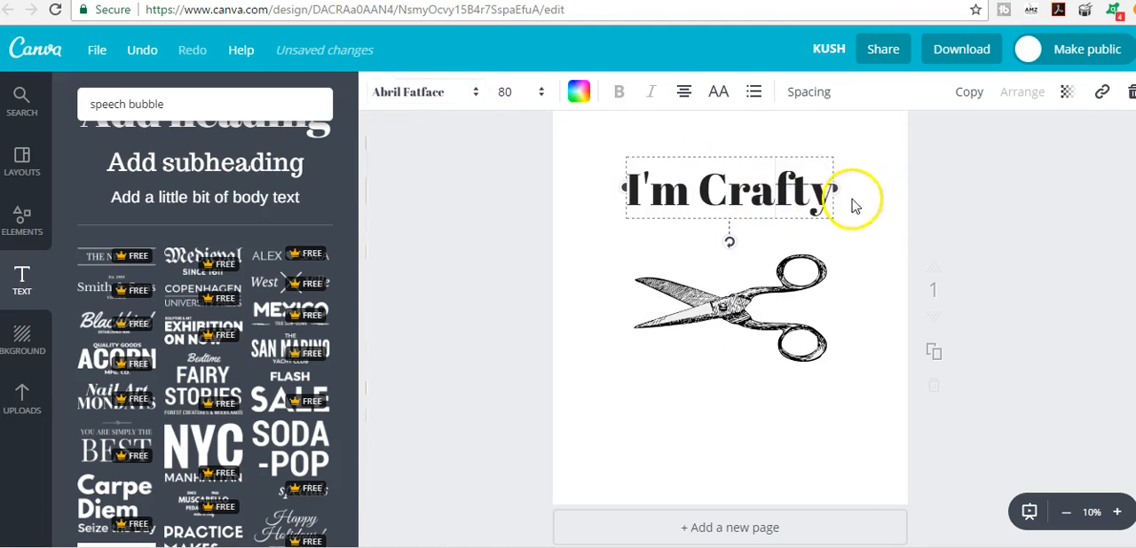
left_click(737, 204)
left_click(465, 98)
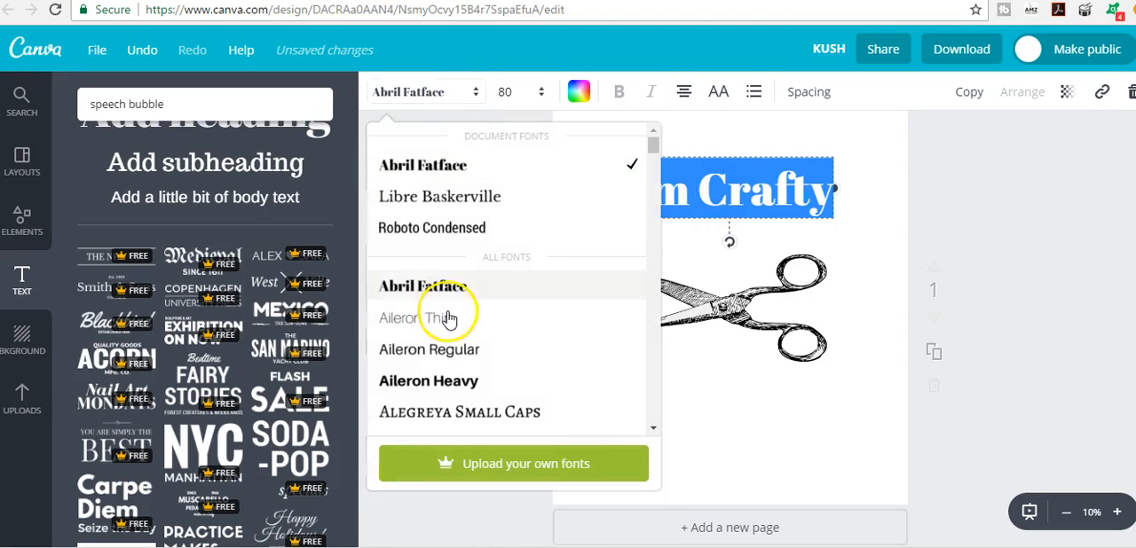
scroll(449, 317, "down", 1)
scroll(448, 317, "down", 5)
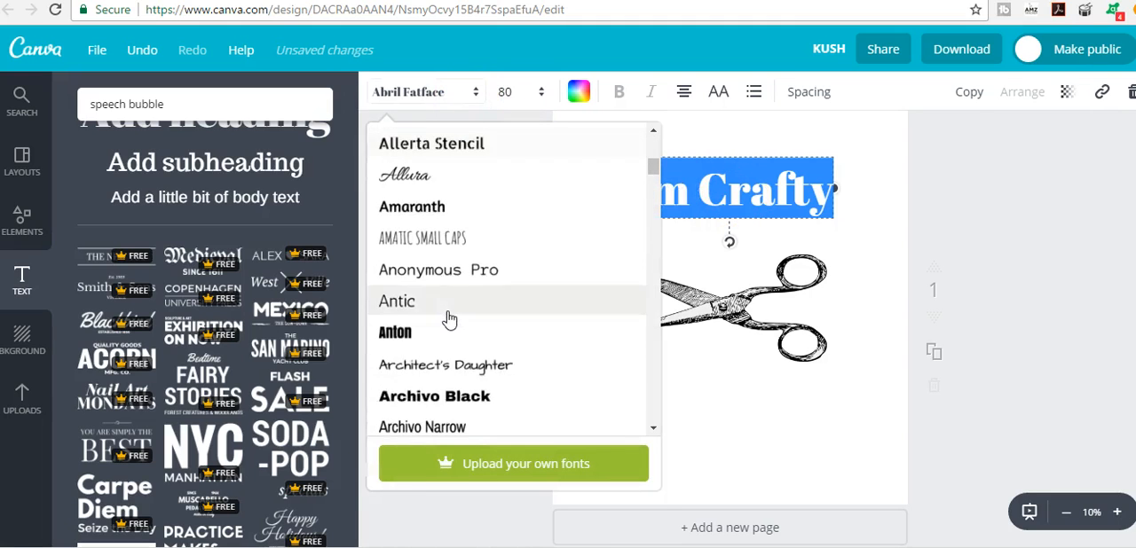
left_click(462, 294)
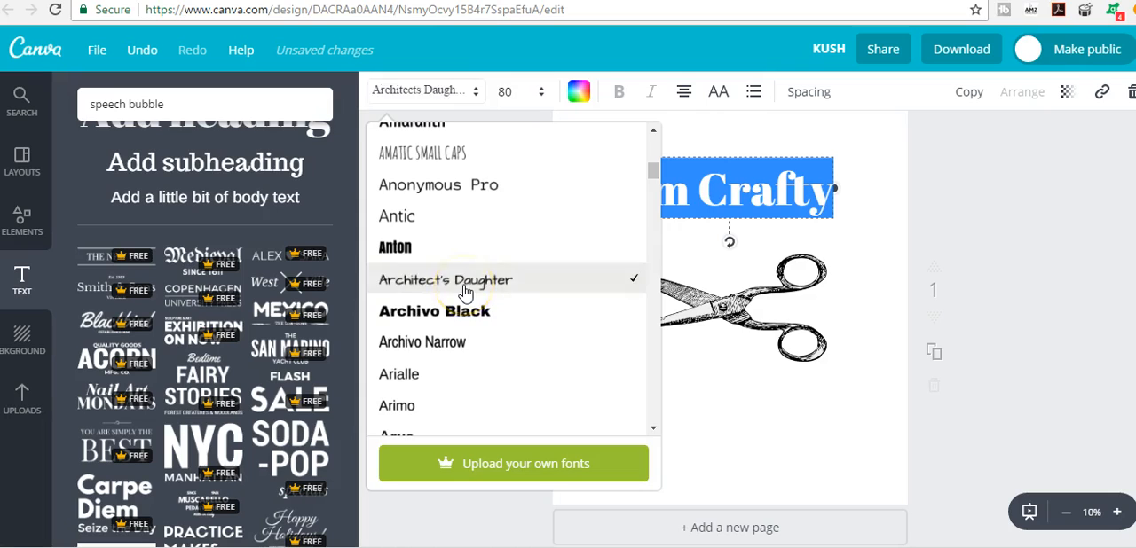
left_click(773, 444)
- Move the heading toward the page's left side, then rotate the scissors 90° and place them to the right of it
left_click(736, 236)
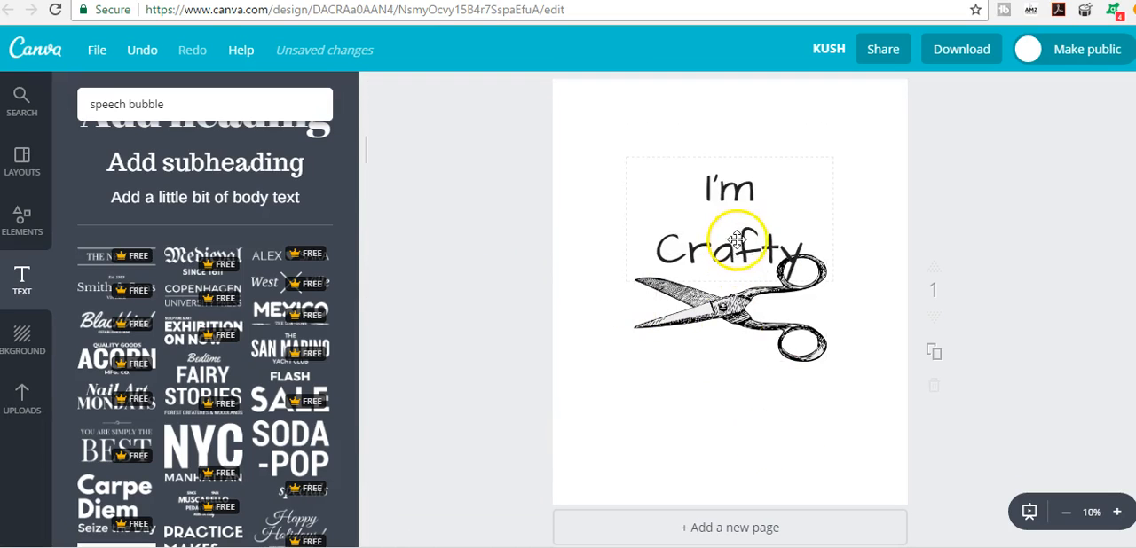
left_click_drag(736, 190, 664, 232)
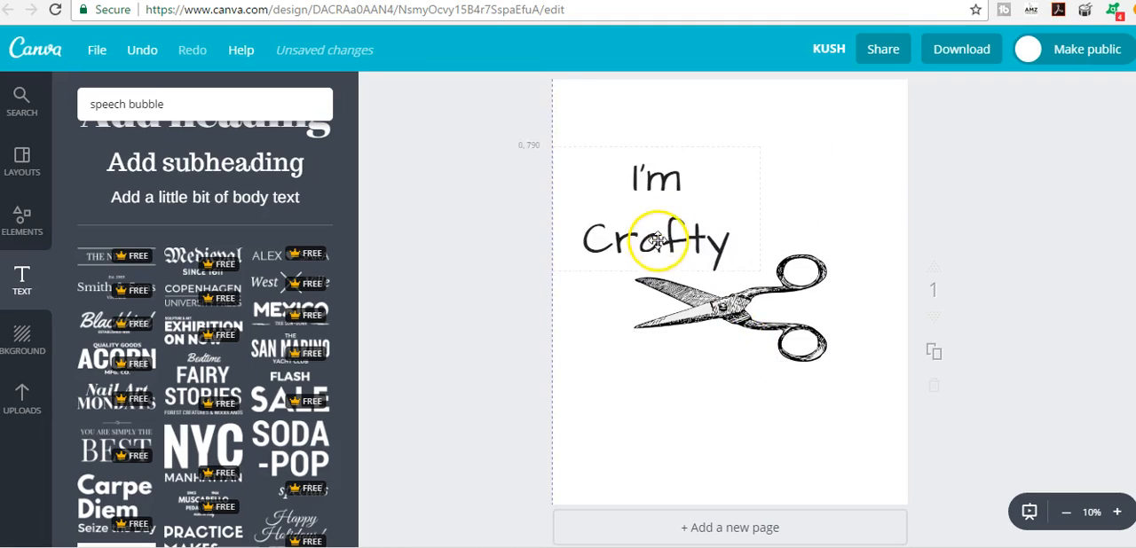
left_click_drag(748, 309, 757, 382)
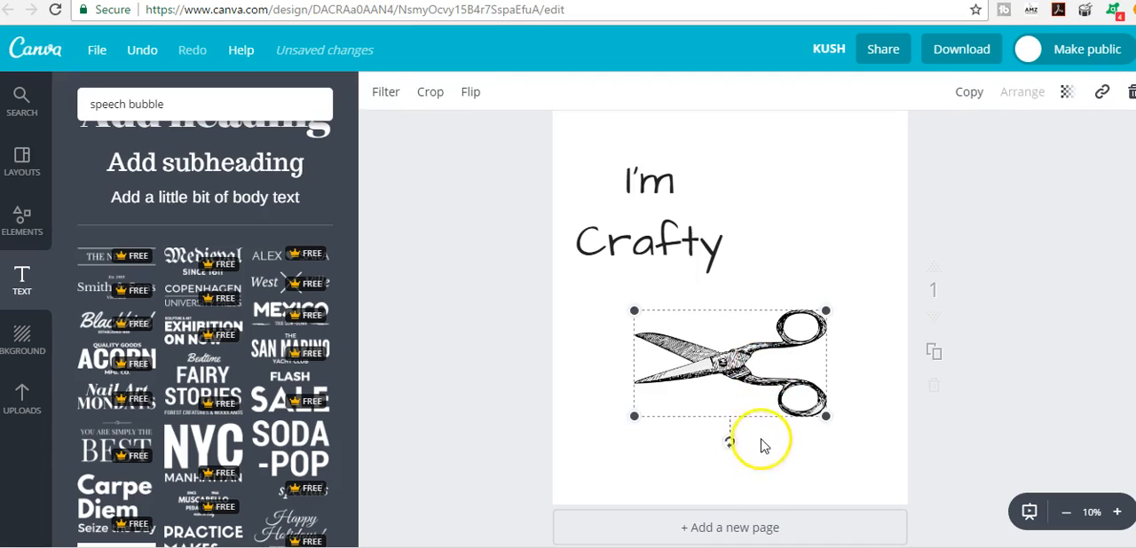
left_click_drag(731, 441, 639, 373)
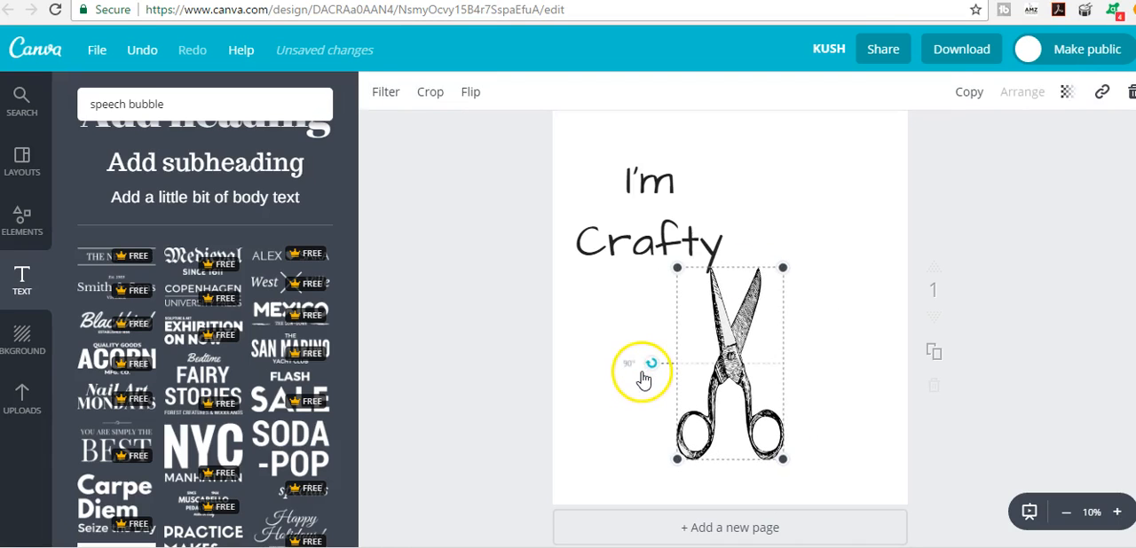
left_click_drag(722, 396, 823, 252)
- Add the uploaded yarn ball image at the lower left and move the heading and scissors down to sit around it
left_click(26, 396)
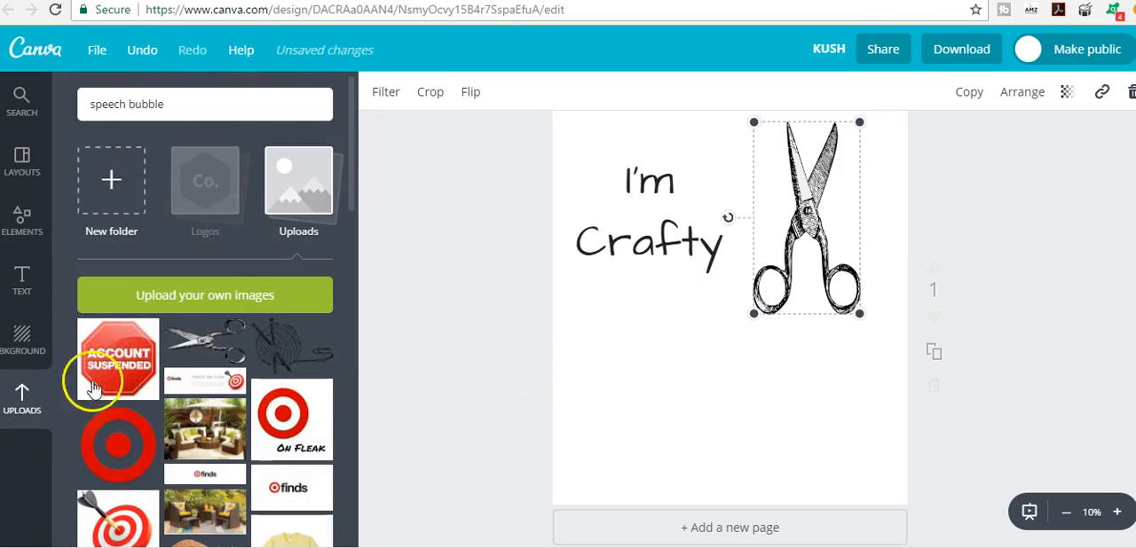
left_click_drag(721, 322, 661, 404)
left_click_drag(803, 274, 839, 379)
left_click_drag(668, 257, 679, 299)
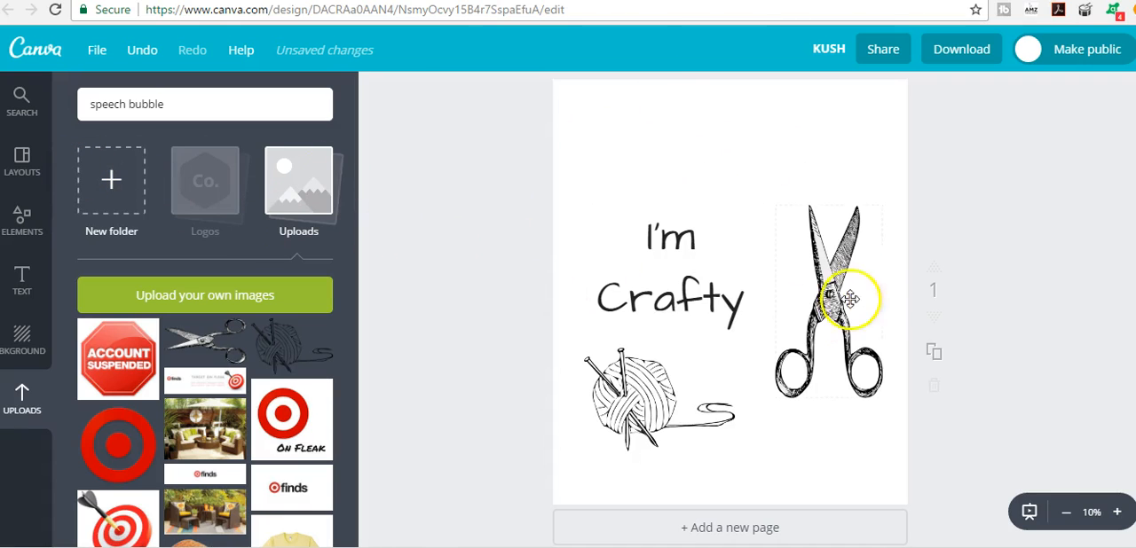
left_click_drag(860, 289, 839, 297)
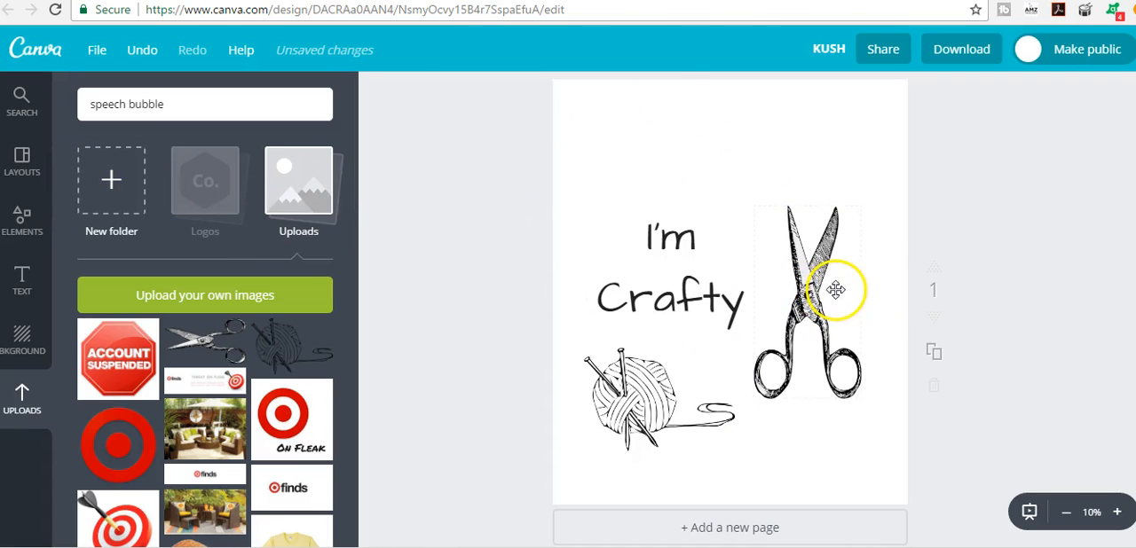
double_click(670, 283)
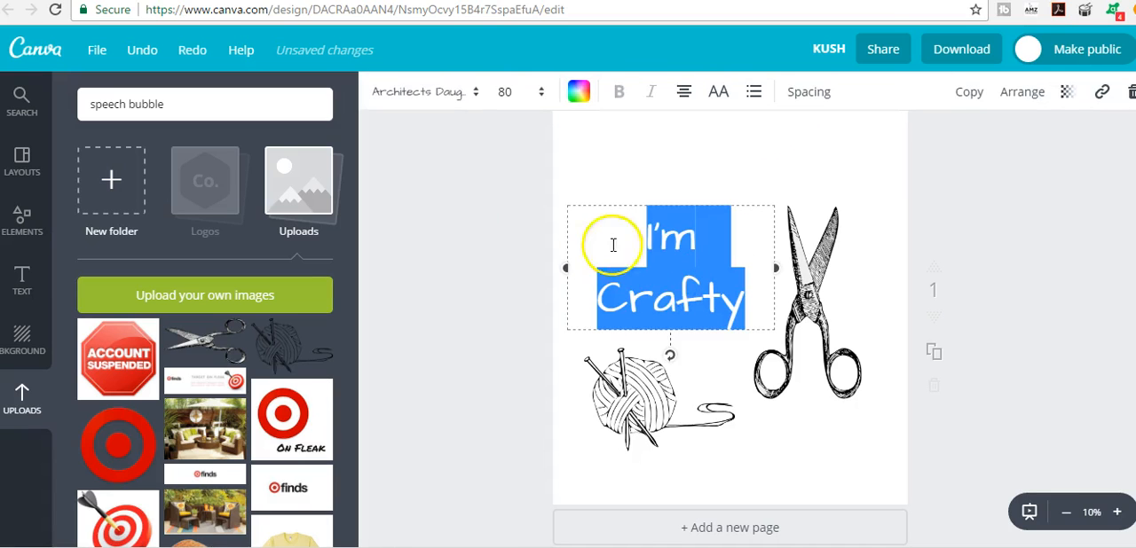
left_click(441, 103)
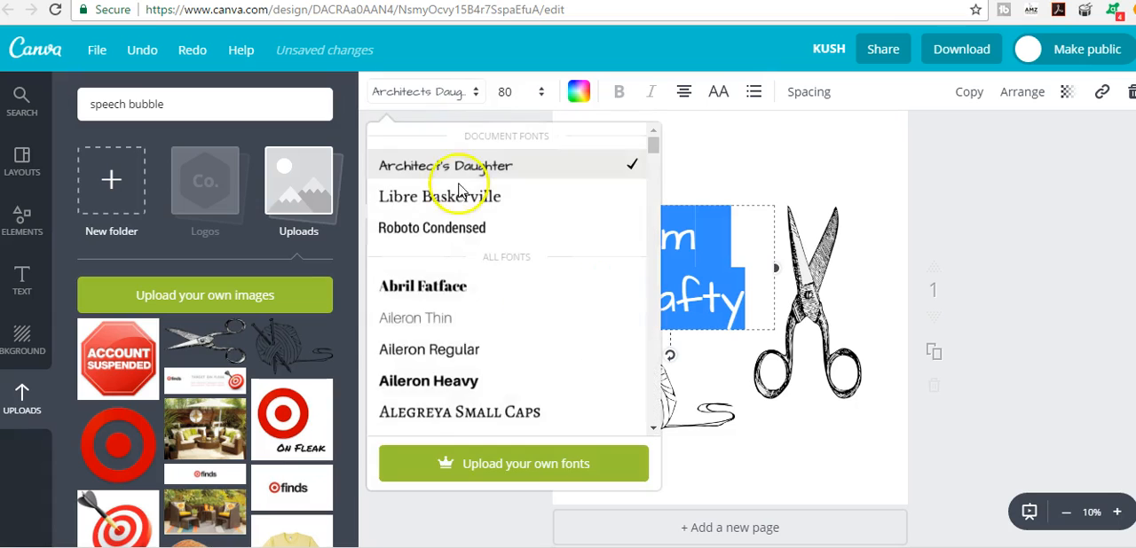
scroll(491, 332, "down", 15)
left_click(816, 170)
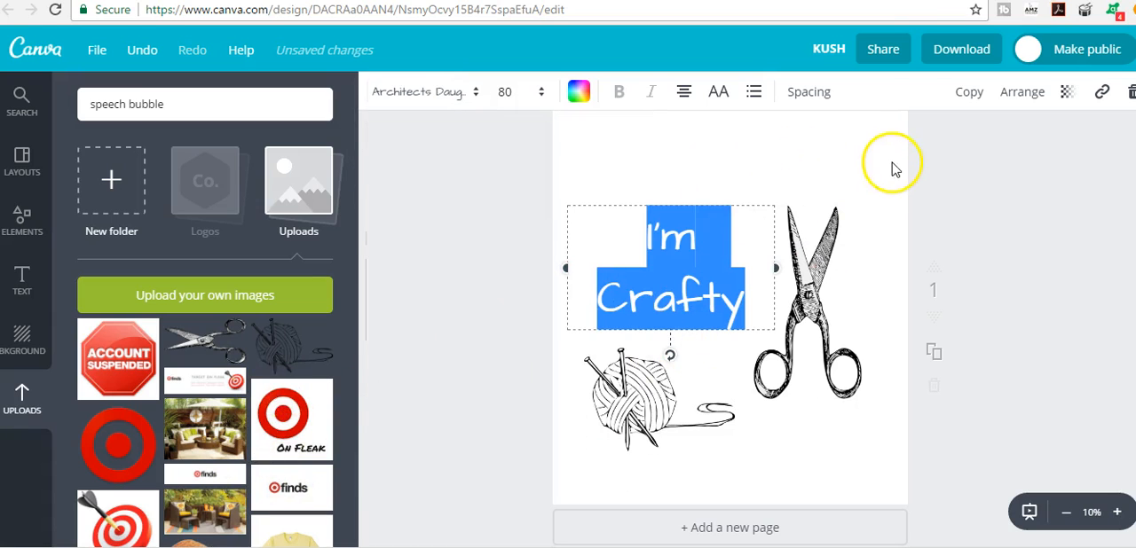
left_click(928, 176)
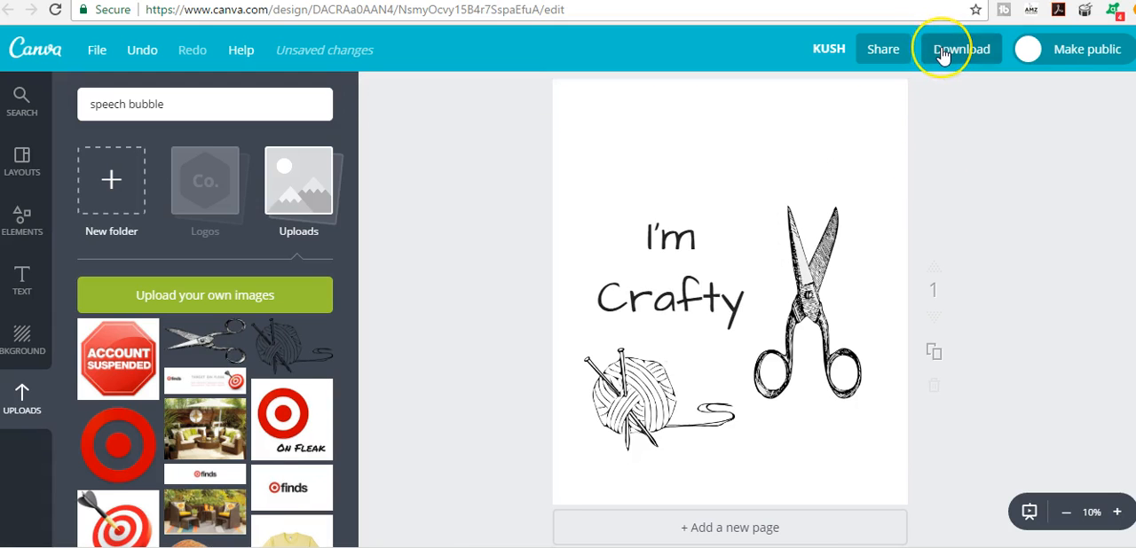
- Download the design as a PNG with a transparent background
left_click(943, 54)
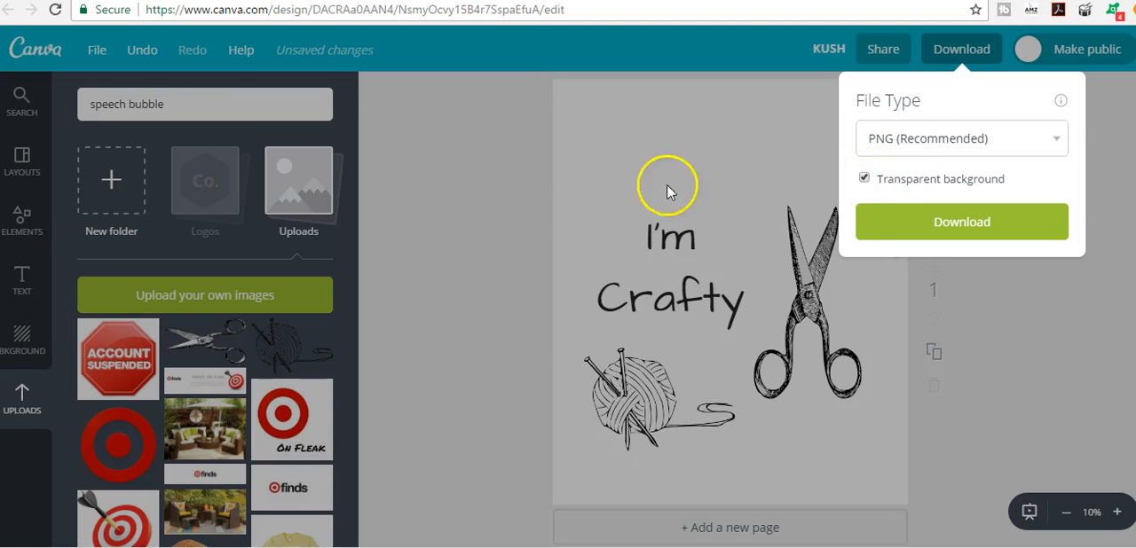
left_click(559, 170)
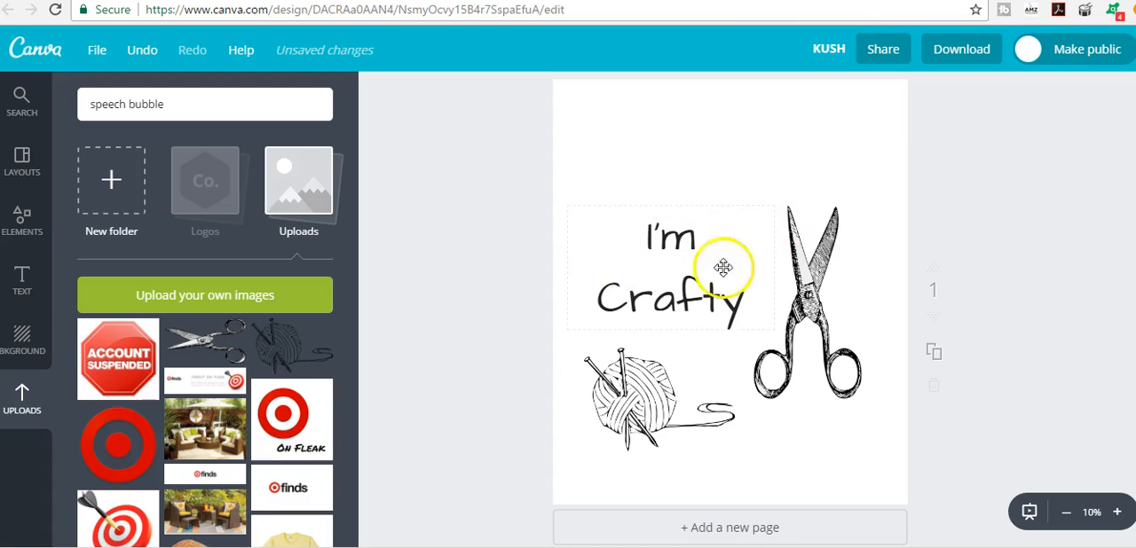
left_click(962, 50)
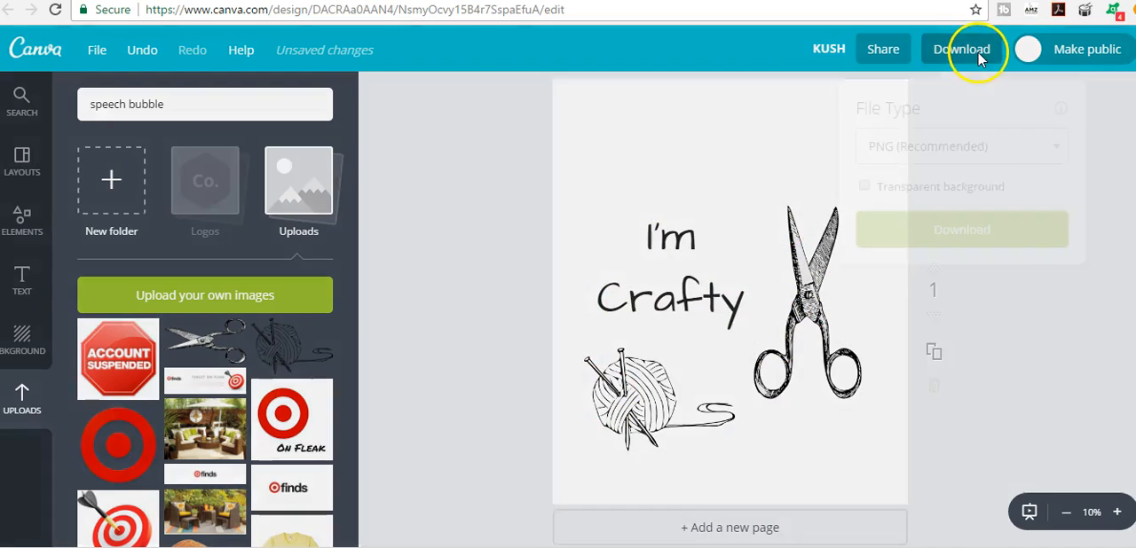
left_click(865, 181)
left_click(956, 233)
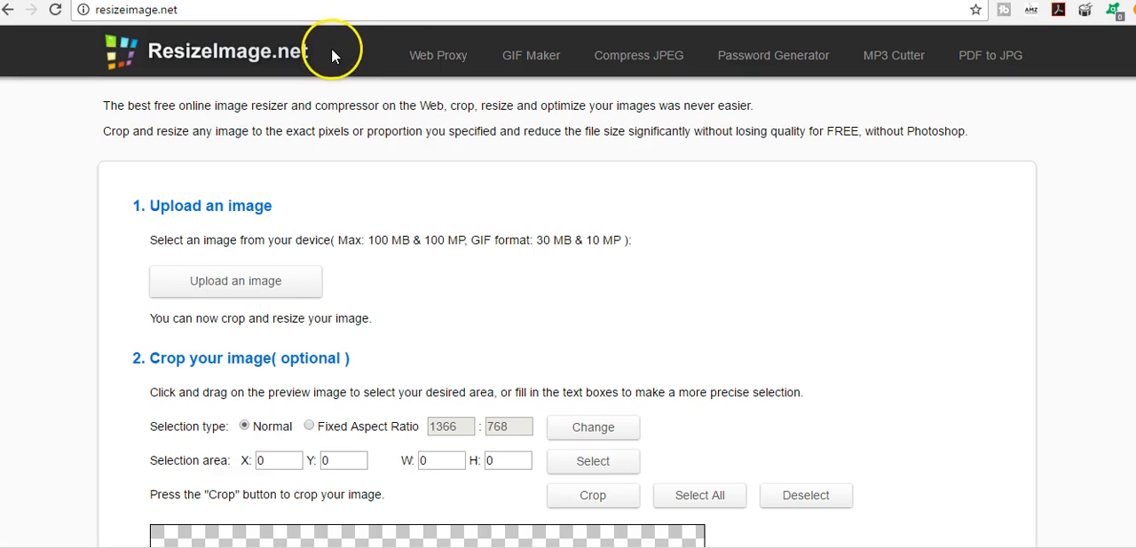
- Upload KUSH.png to ResizeImage.net and set its output size to 4500 × 5400 px with the aspect ratio kept
left_click(248, 292)
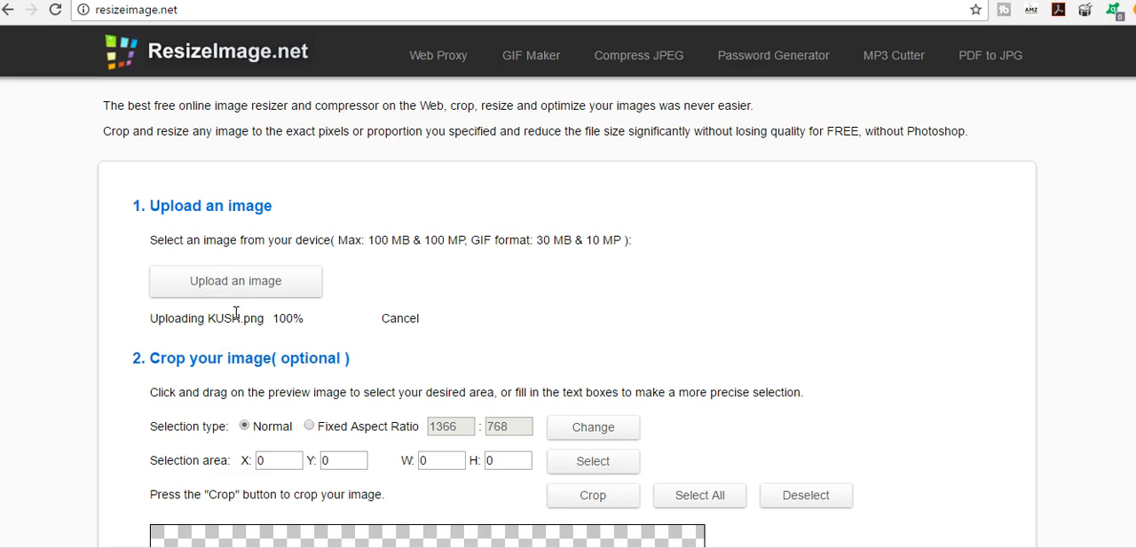
scroll(464, 249, "down", 6)
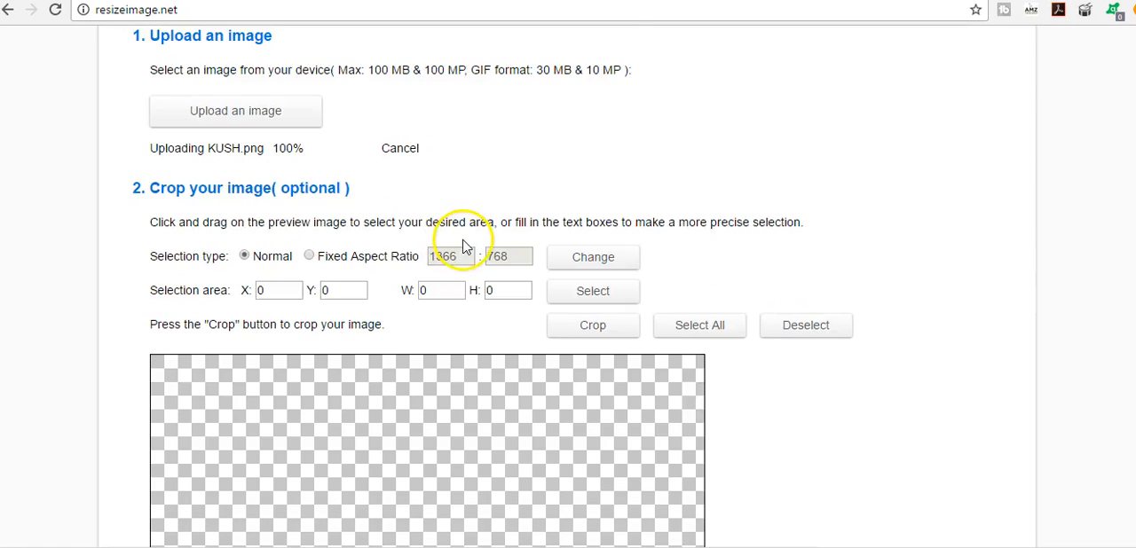
scroll(464, 247, "down", 6)
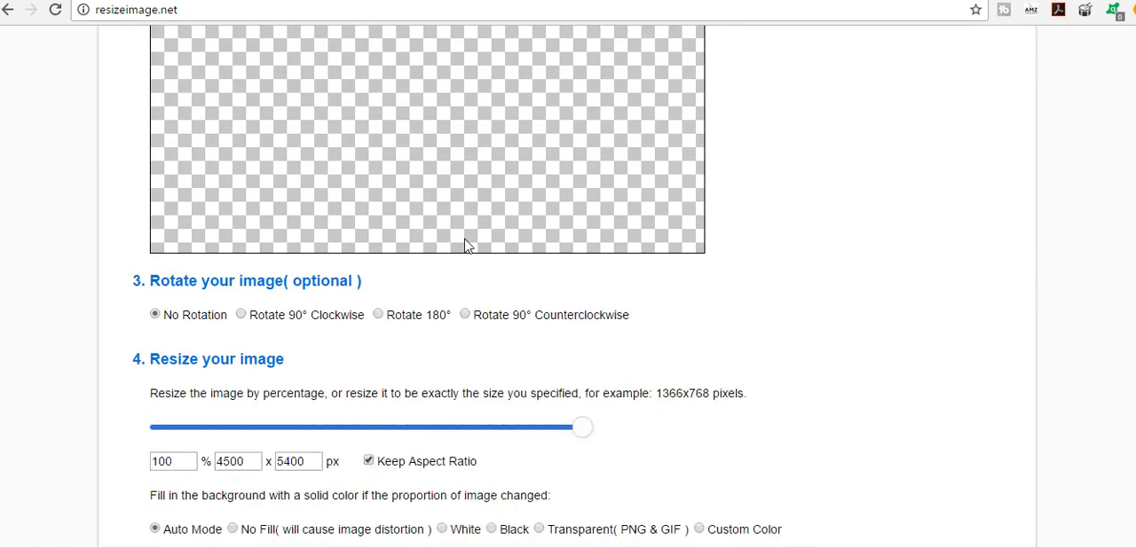
double_click(297, 292)
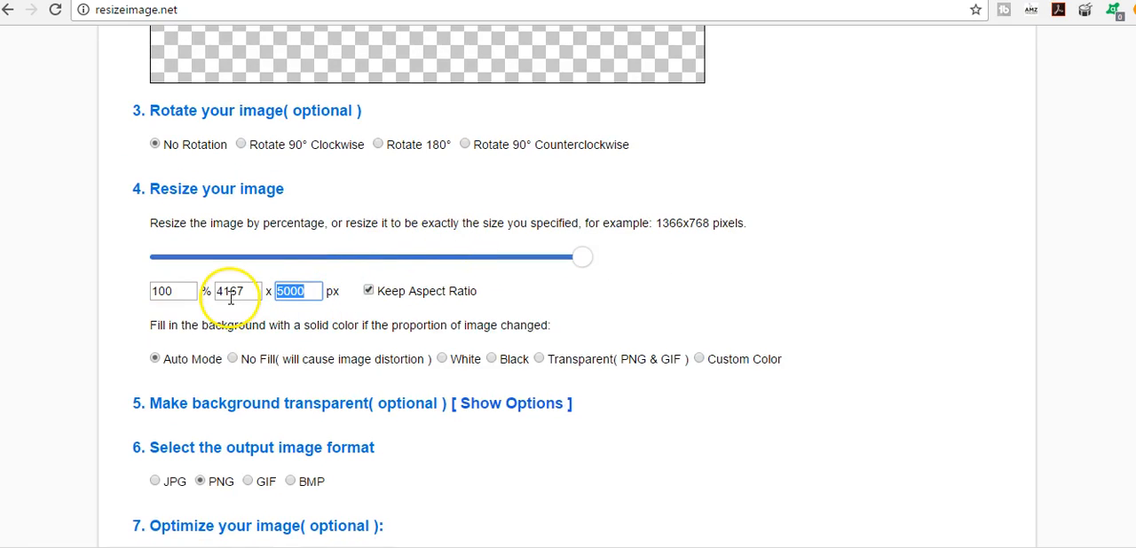
type("5400")
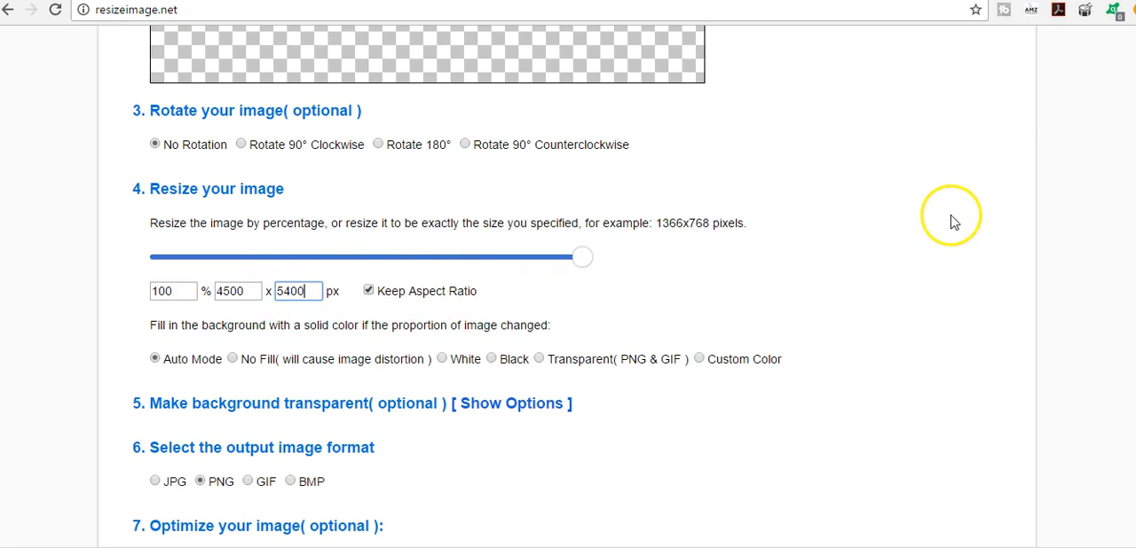
scroll(953, 222, "up", 6)
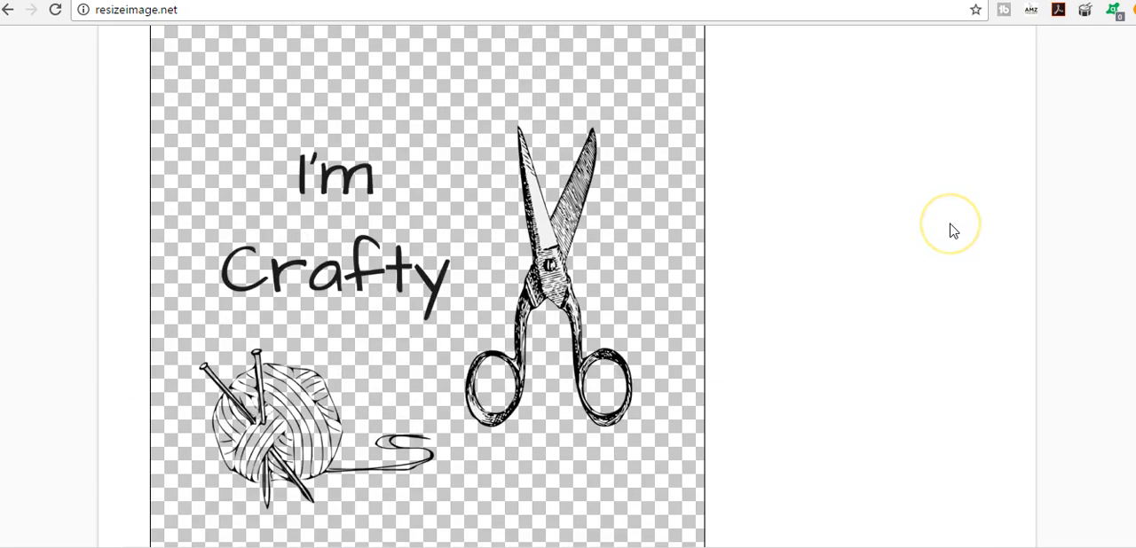
scroll(950, 230, "up", 3)
scroll(950, 231, "down", 2)
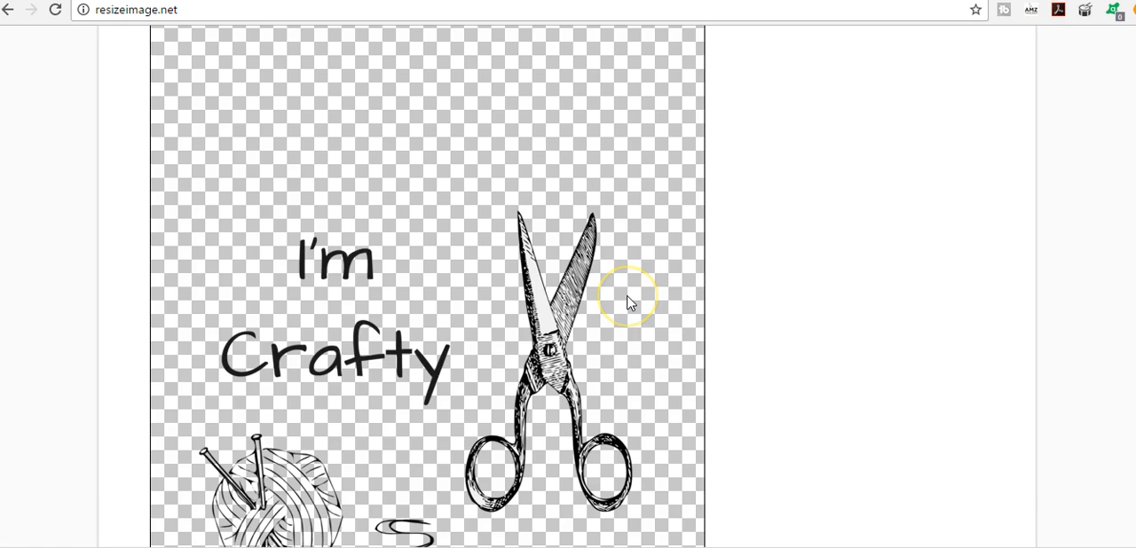
- Run the resize on the uploaded design with PNG output and default compression, and download the resulting 4500 × 5400 px image
scroll(824, 275, "down", 7)
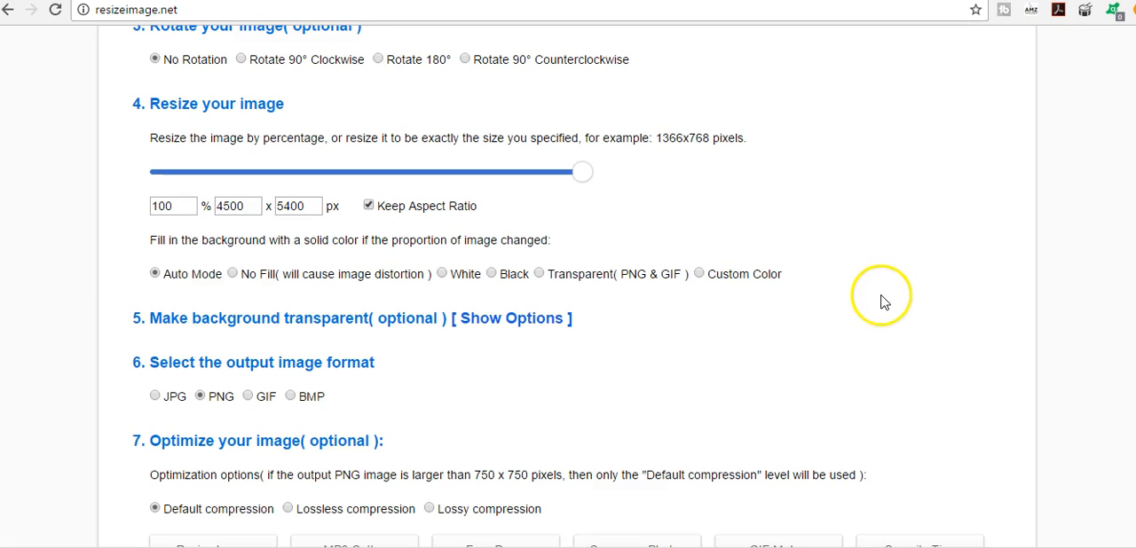
scroll(817, 307, "down", 3)
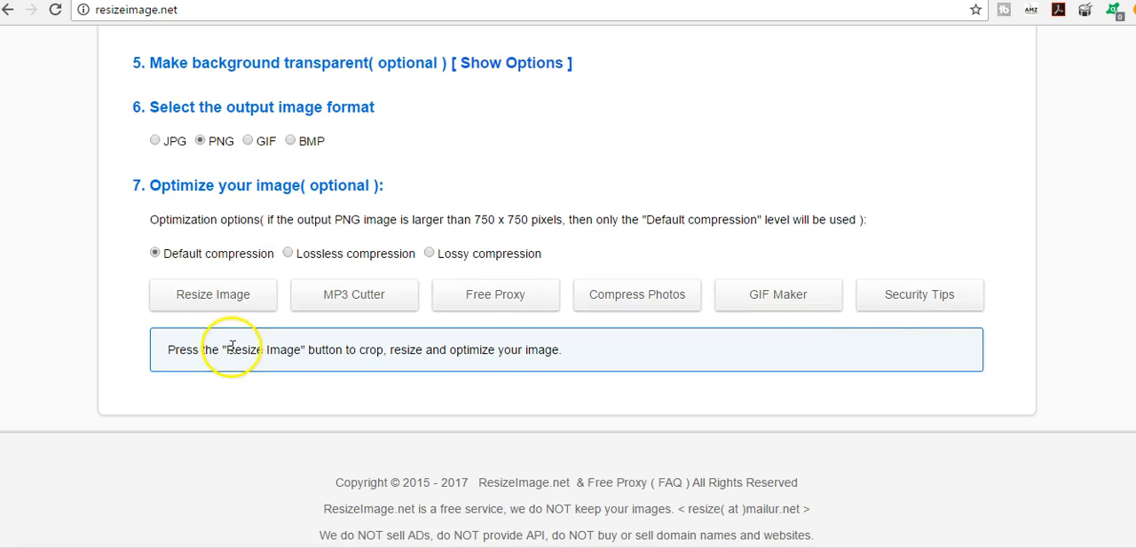
left_click(236, 305)
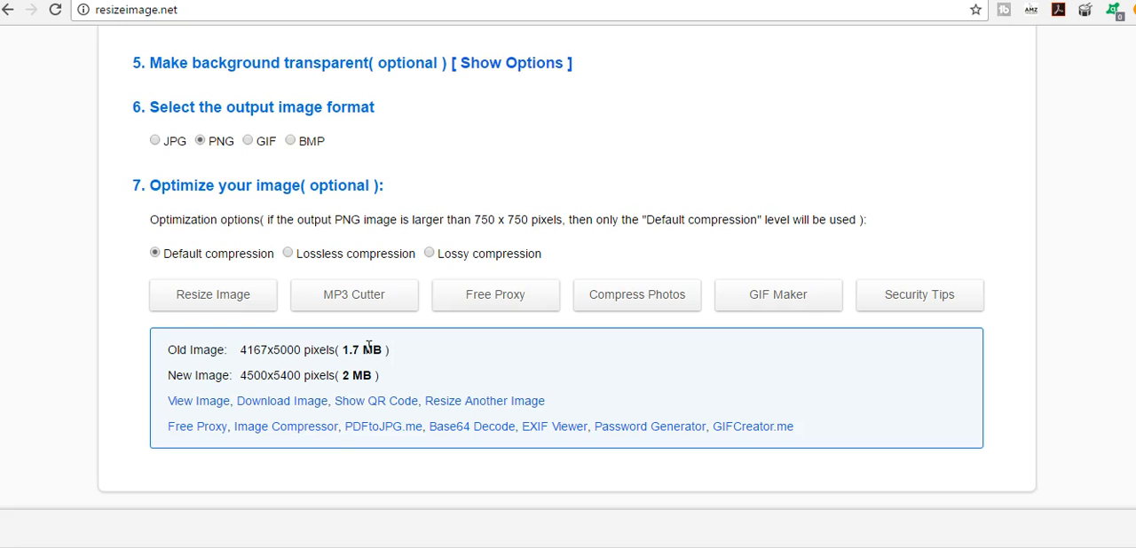
left_click(290, 402)
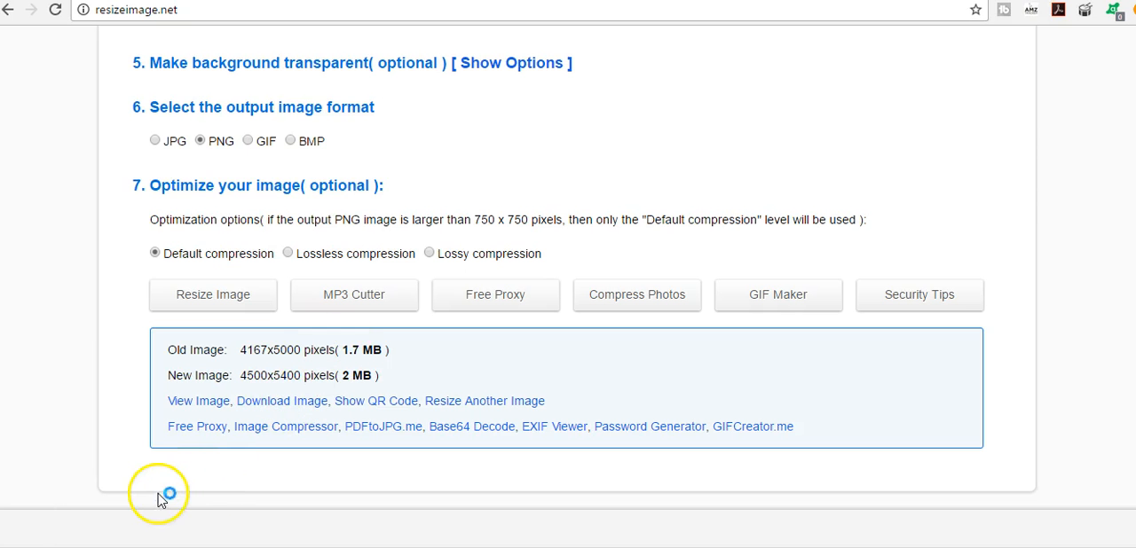
left_click(284, 406)
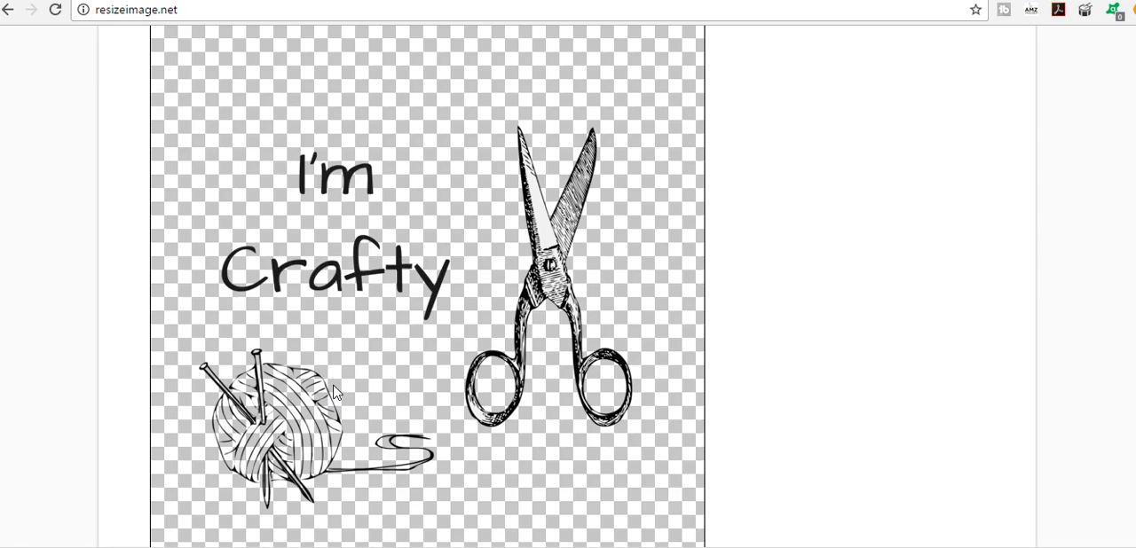
left_click(320, 402)
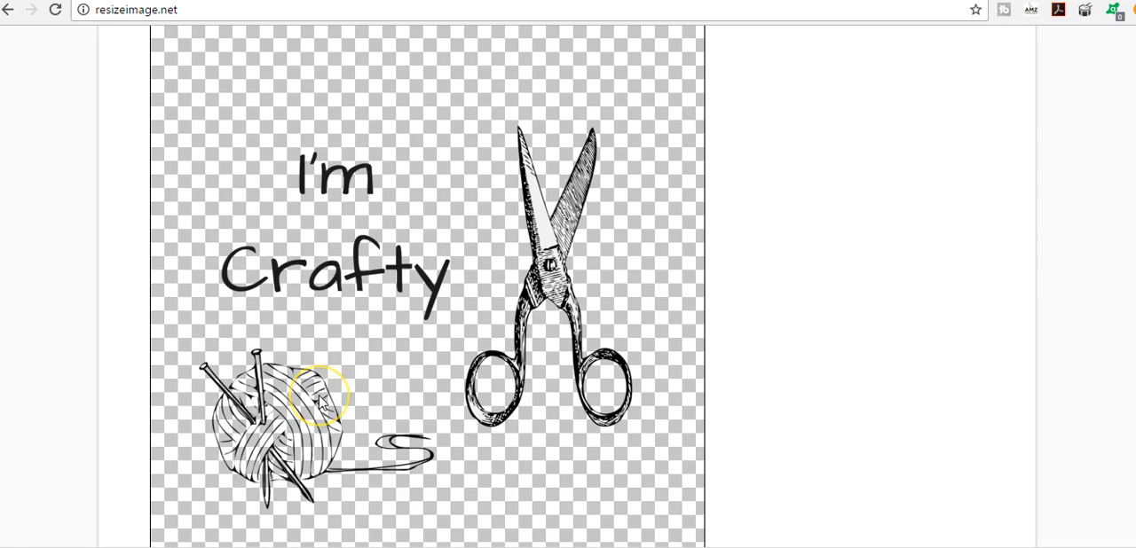